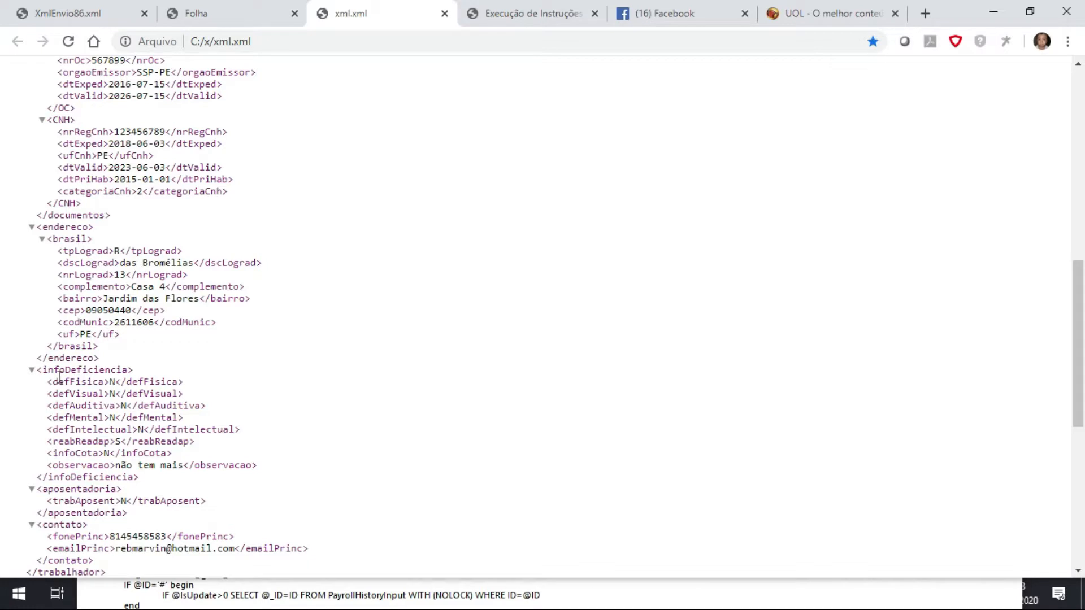
Examine the infoDeficiencia group in xml.xml, then look up the infoCota description in the eSocial layout workbook in Excel.
drag(37, 370, 280, 443)
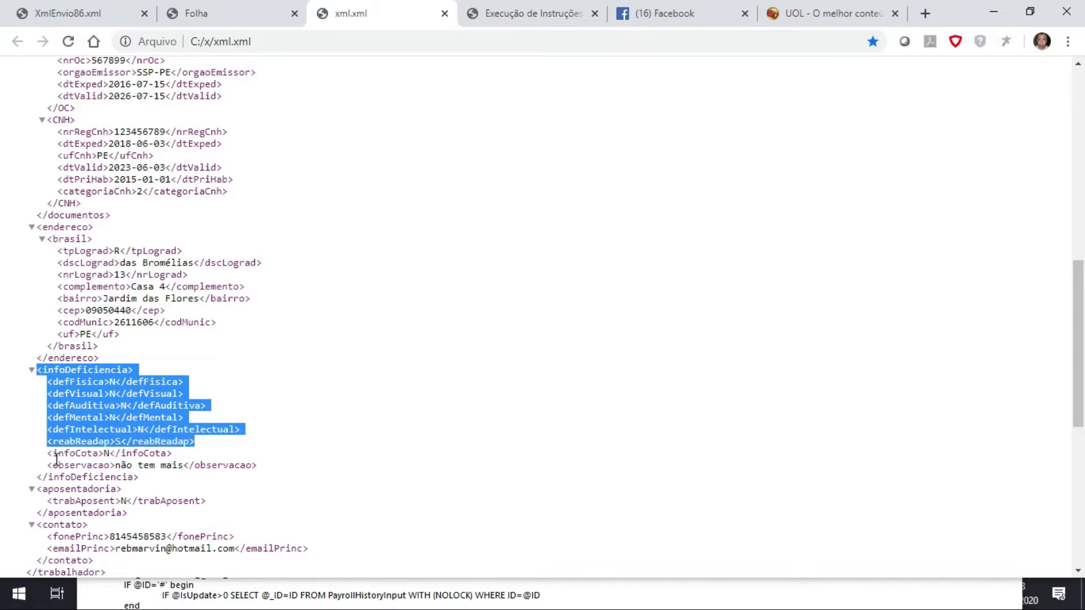
drag(50, 454, 173, 459)
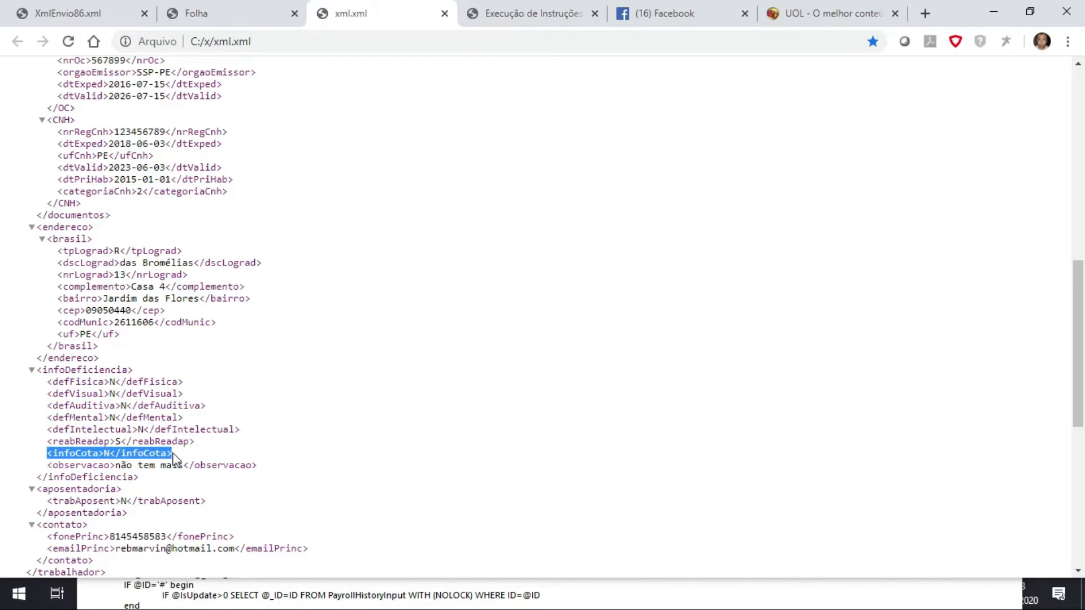
click(51, 453)
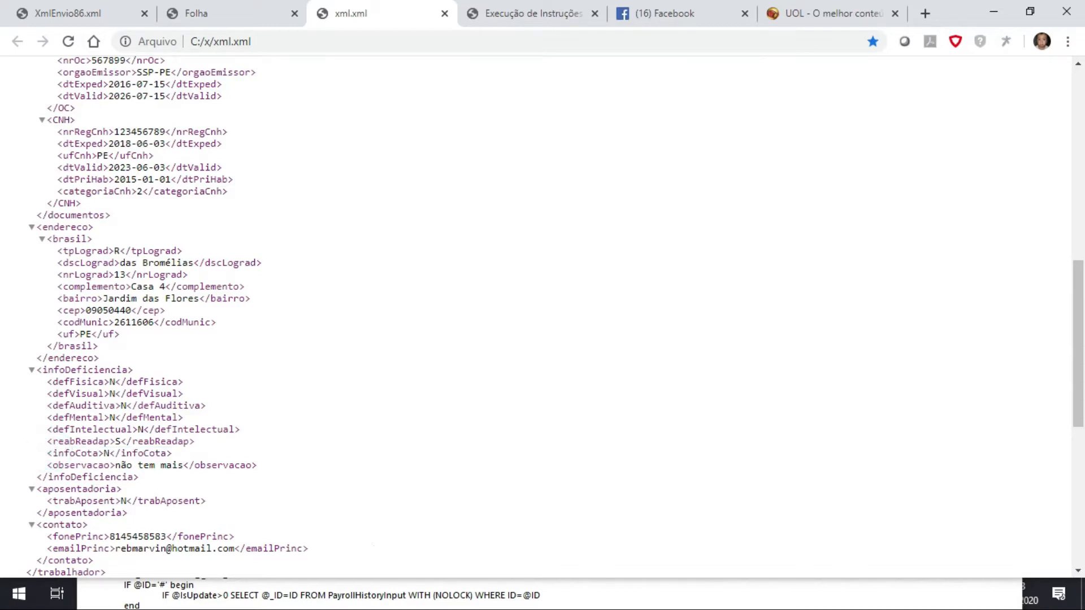
click(172, 594)
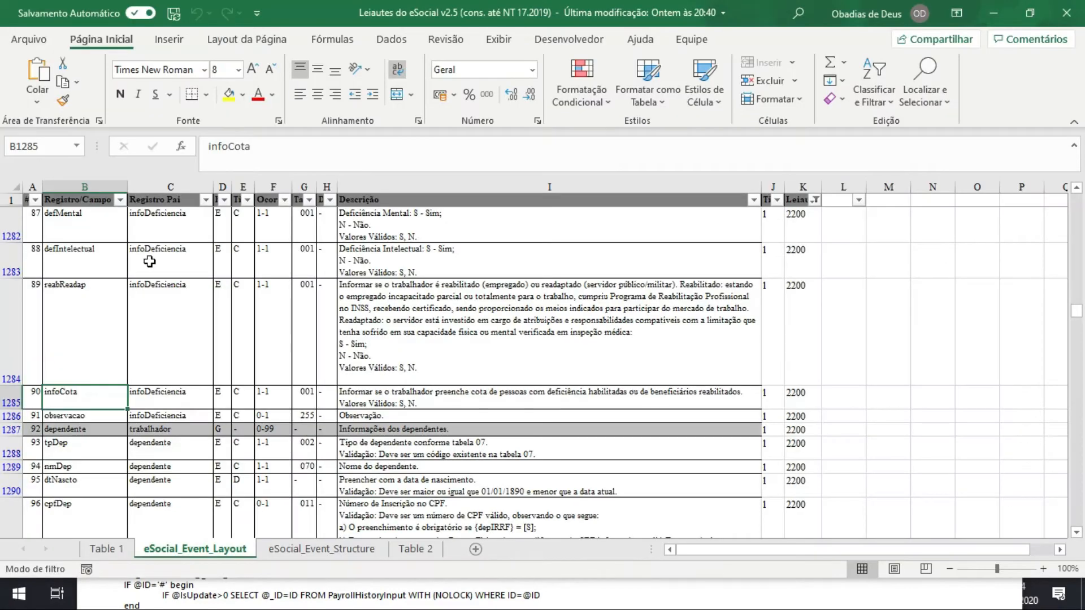
click(366, 403)
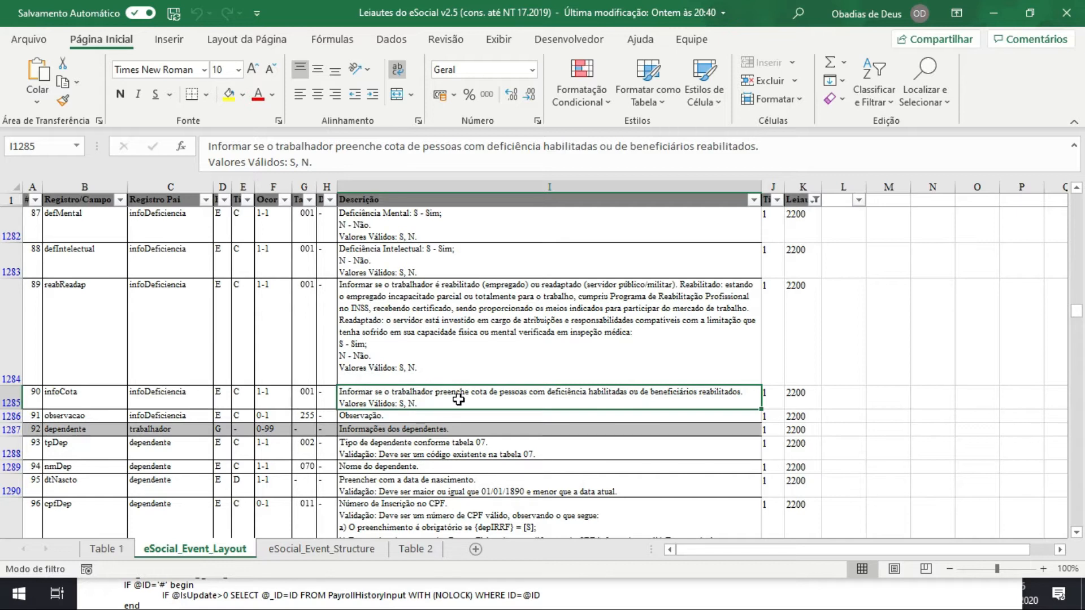
Switch to Motirô, search the tables for "contrata" and open the columns of the Contratado table.
key(alt+Tab)
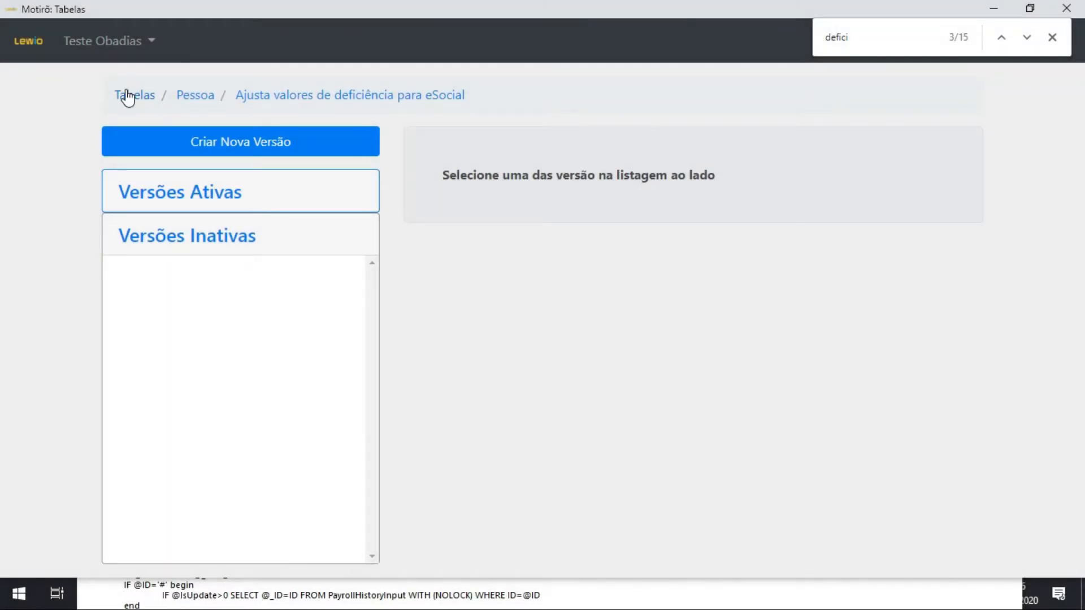
click(127, 92)
key(ctrl+f)
text(contrata)
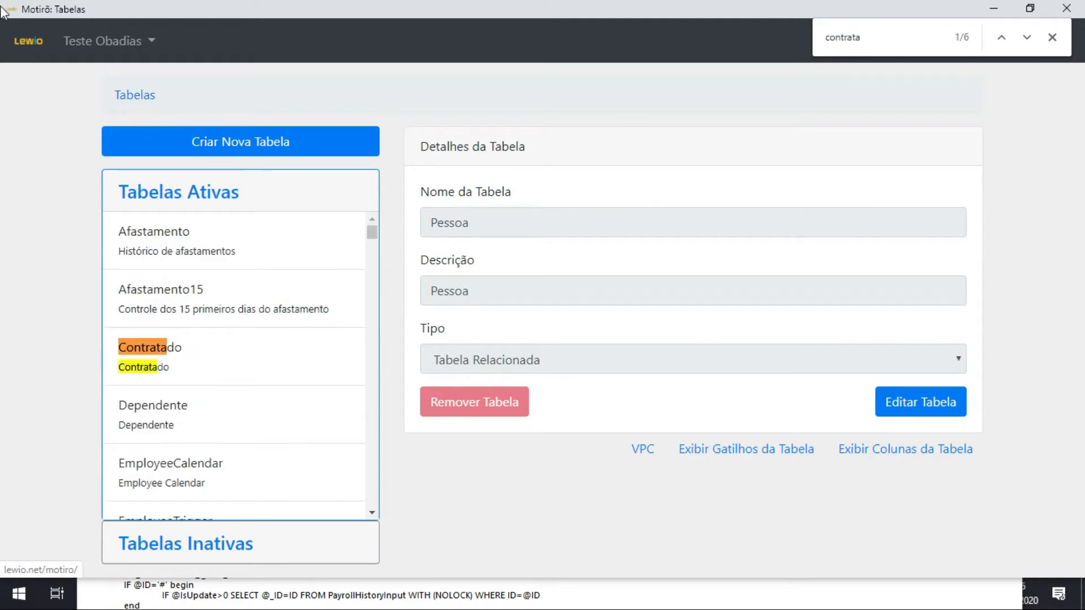
click(152, 349)
click(885, 450)
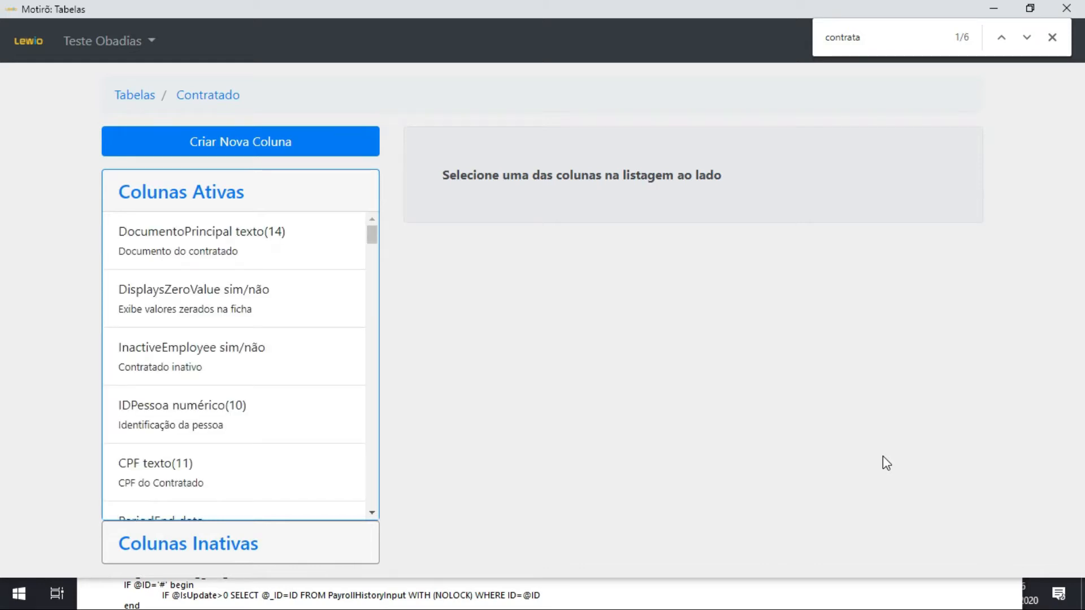
Search the Contratado columns for "cota" and open the rules of the DeficienciaPreencheCota column.
key(ctrl+f)
text(cota)
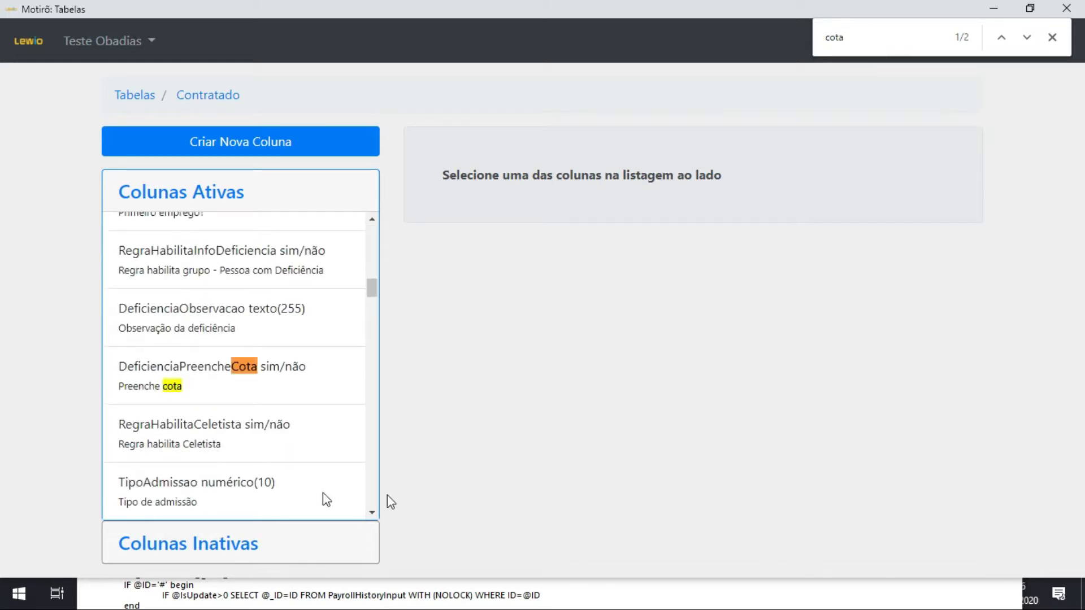
click(256, 382)
scroll(981, 573, down, 5)
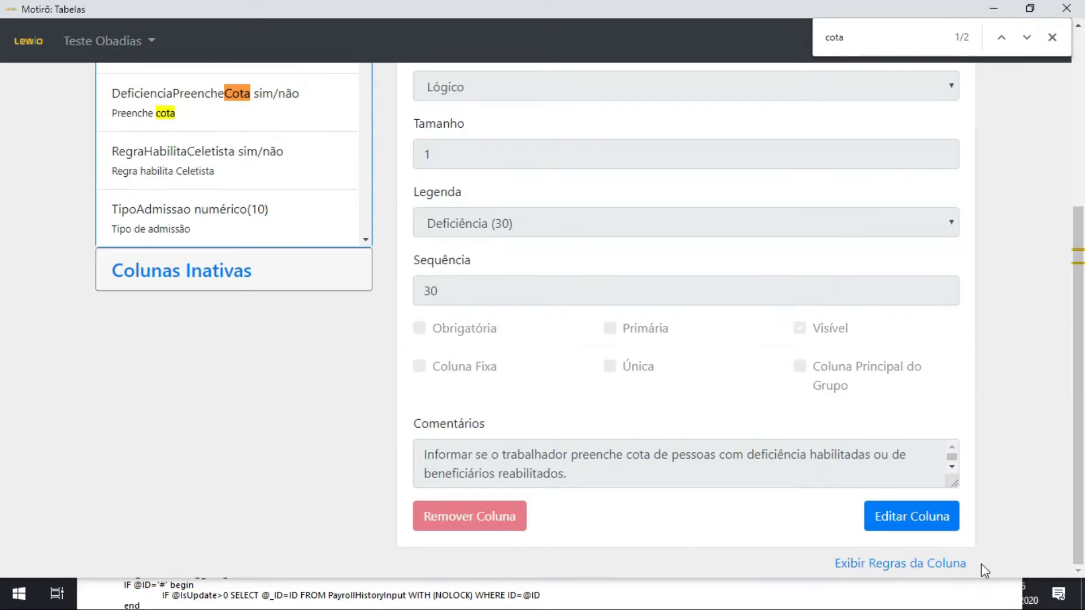
click(952, 575)
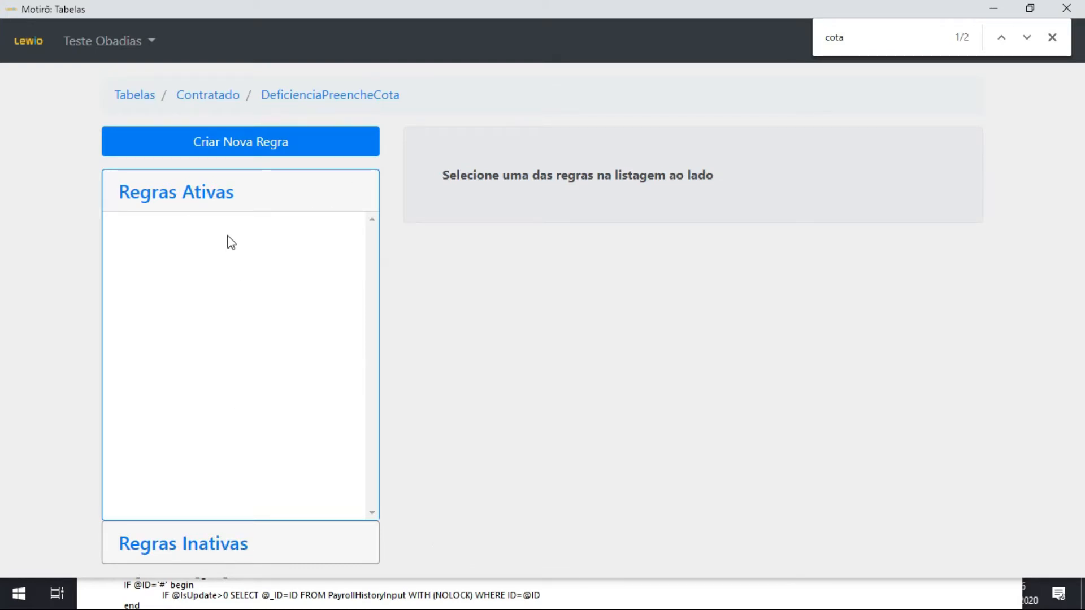
Check the inactive and active rule lists of the DeficienciaPreencheCota column for existing rules.
click(205, 551)
click(268, 244)
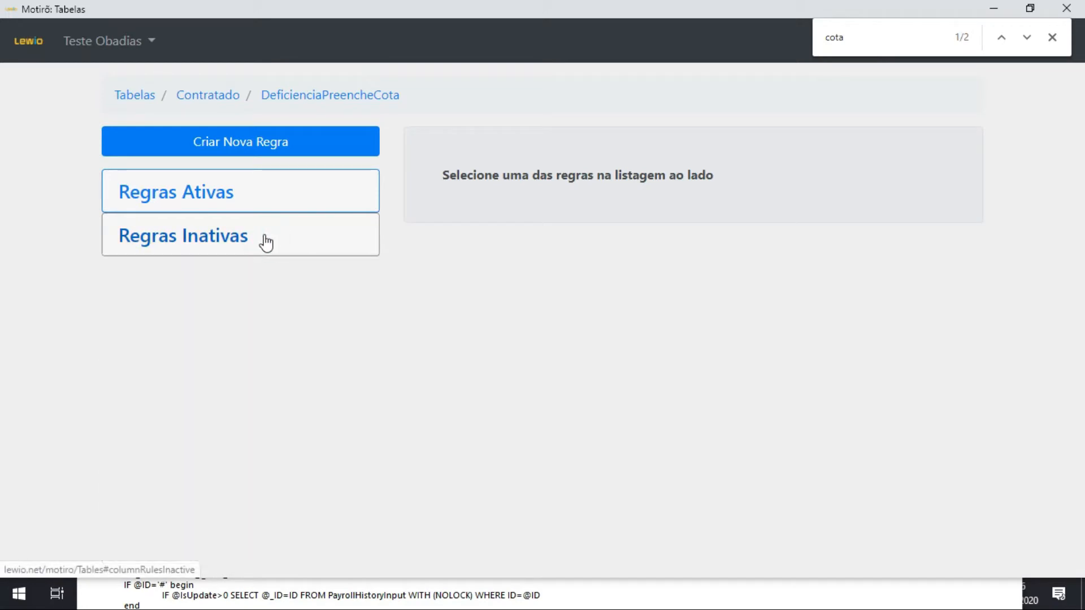
click(263, 239)
click(220, 236)
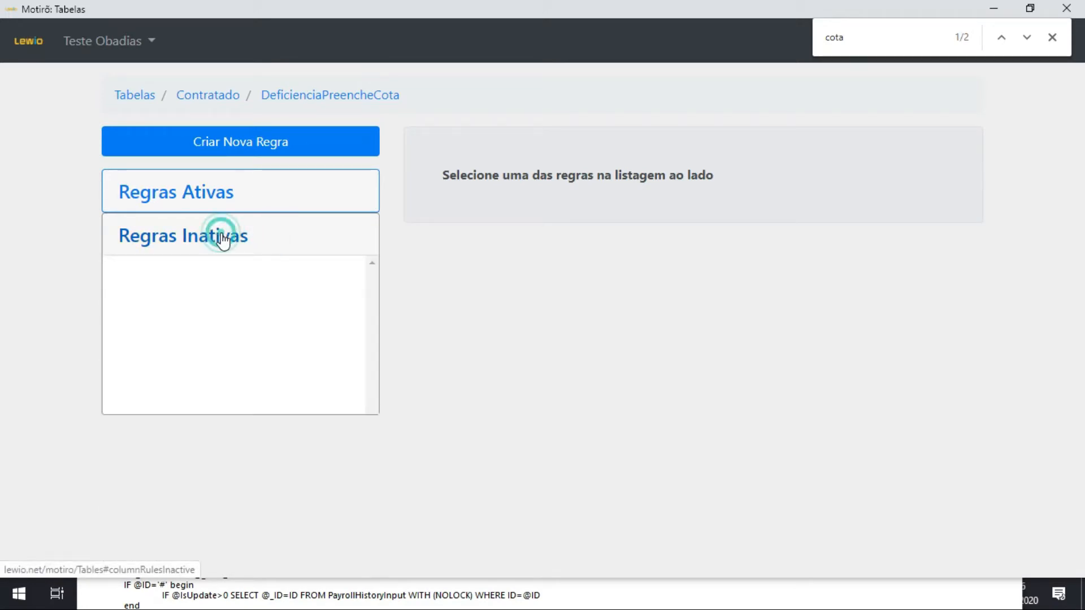
click(226, 195)
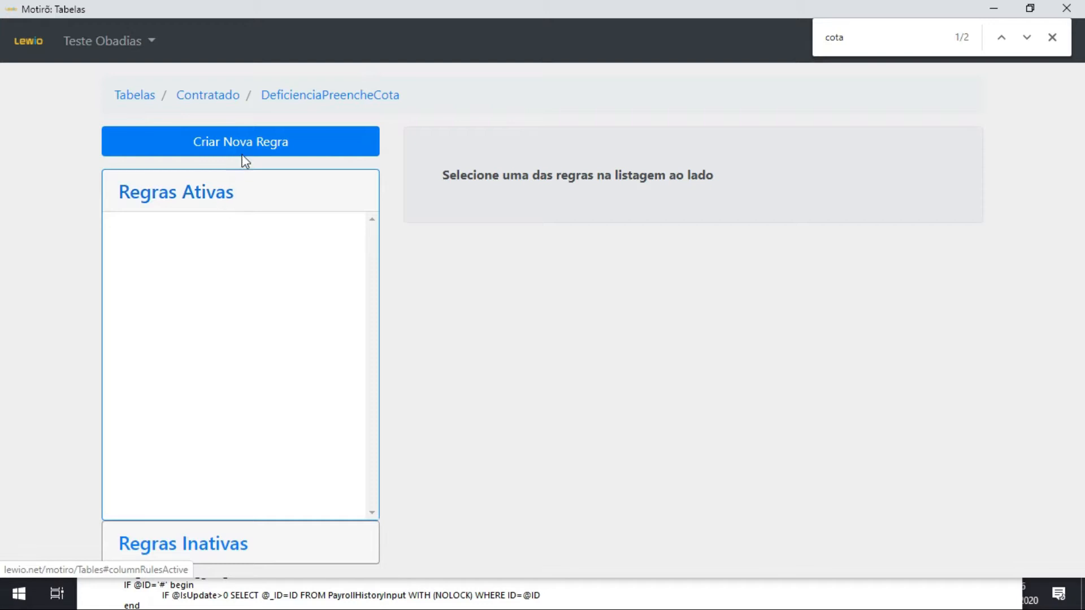
Start a new rule for the column with the mnemonic "Deficiencia Preenche Cota formula", reusing the copied column name.
drag(450, 97, 260, 113)
key(ctrl+c)
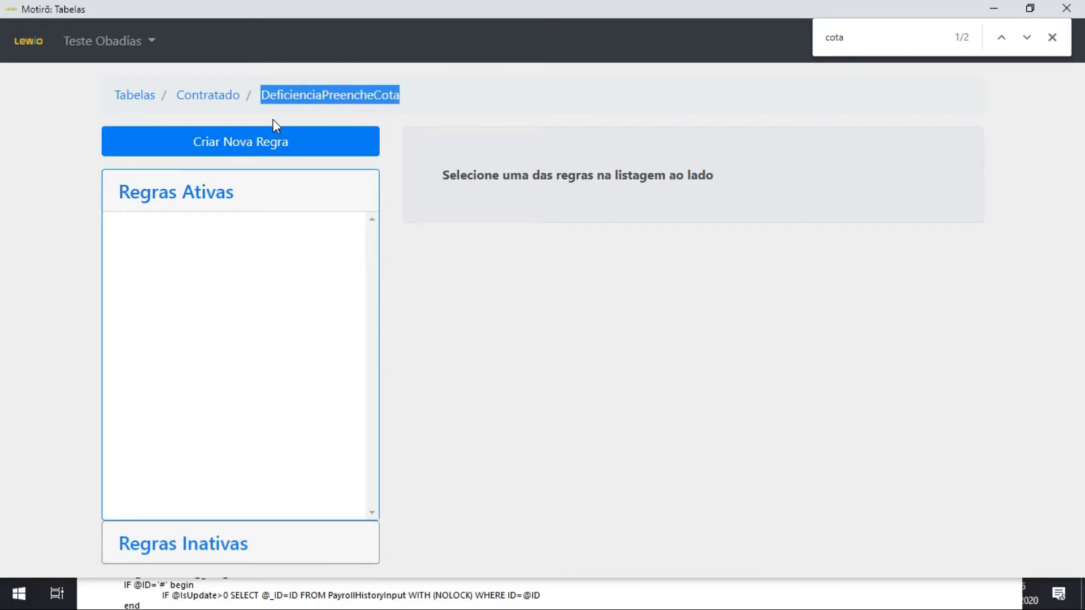
click(273, 140)
click(498, 222)
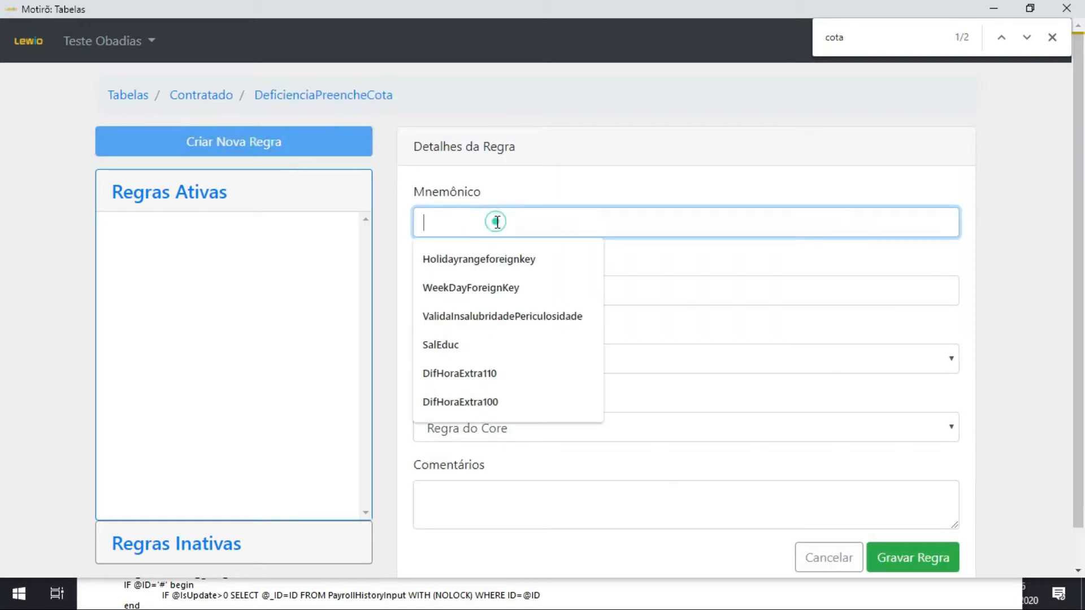
key(ctrl+v)
key(Right)
key(Right)
key(Right)
key(Right)
key(Right)
key(Right)
key(Right)
key(Right)
key(Right)
key(Right)
key(Right)
key(Right)
key(Right)
key(Right)
key(Right)
key(Right)
key(Right)
key(Right)
key(Right)
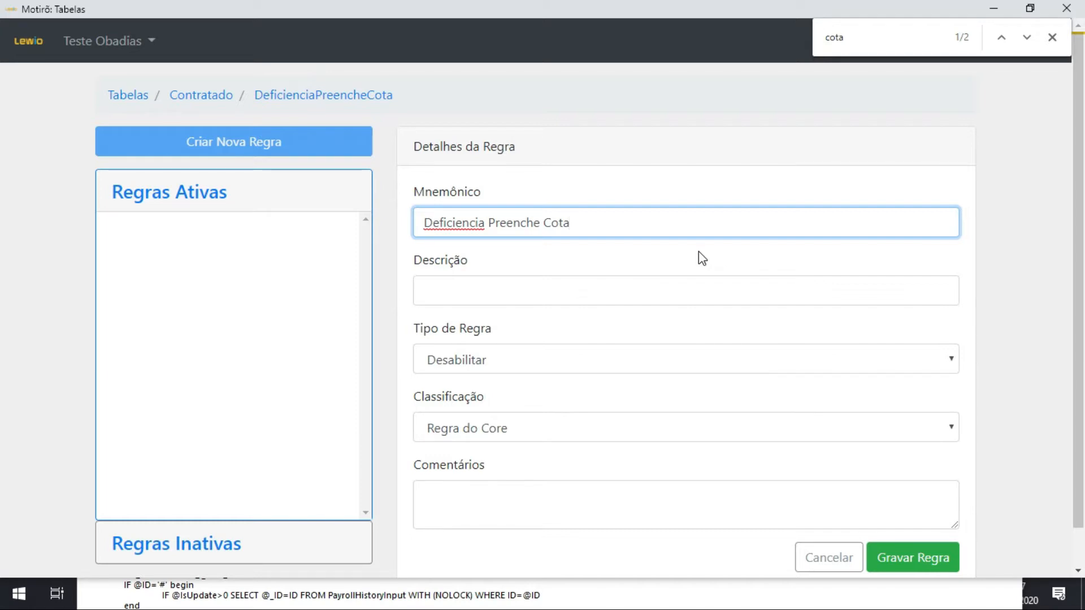
text(formula)
Set the new rule's description to "Fórmula para coluna DeficienciaPreencheCota".
key(Tab)
text(F)
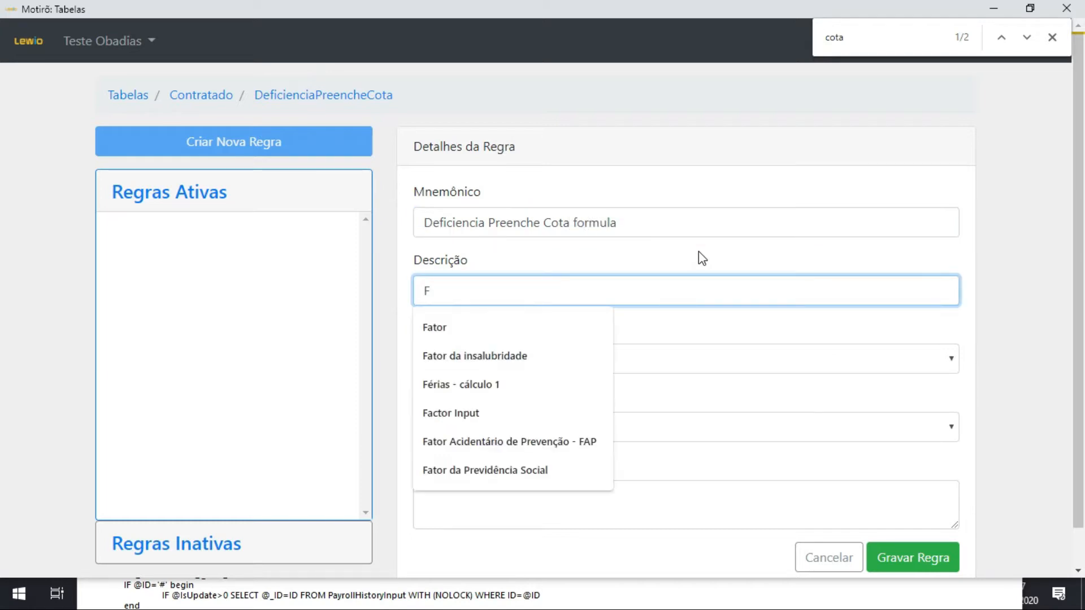
text(órmula para coluna)
key(ctrl+v)
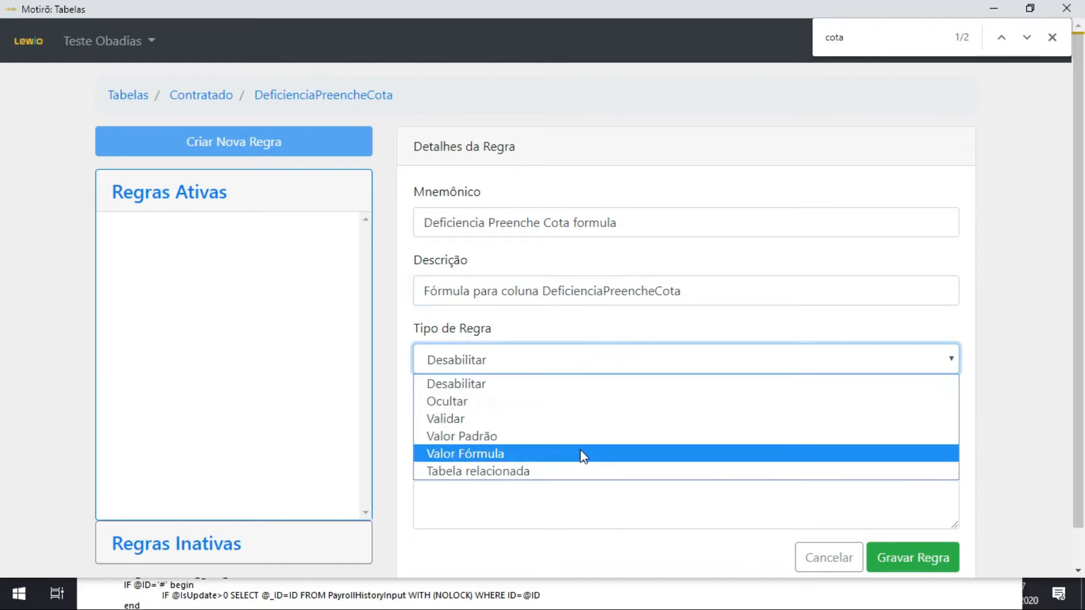
Set the rule type to Valor Fórmula and the classification to Regra do e-Social, copy the description and save the rule.
click(562, 448)
click(541, 438)
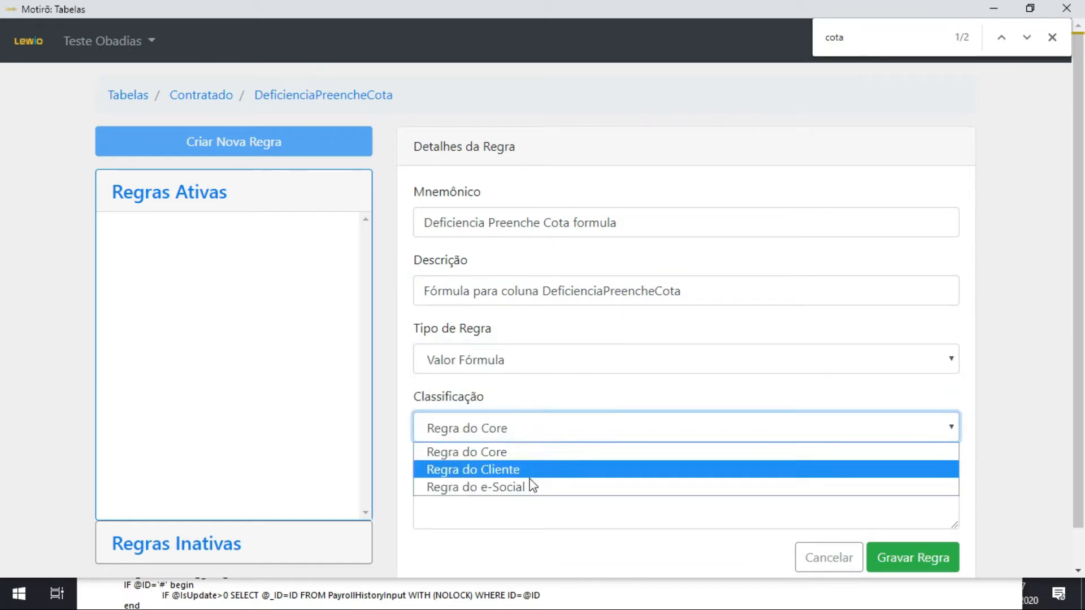
click(533, 490)
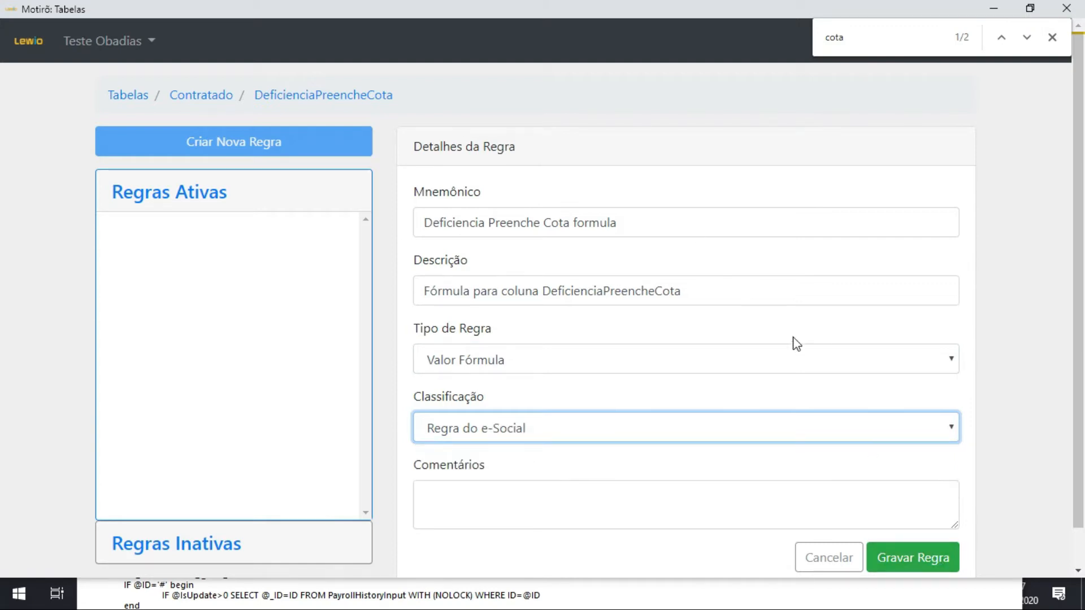
triple_click(741, 298)
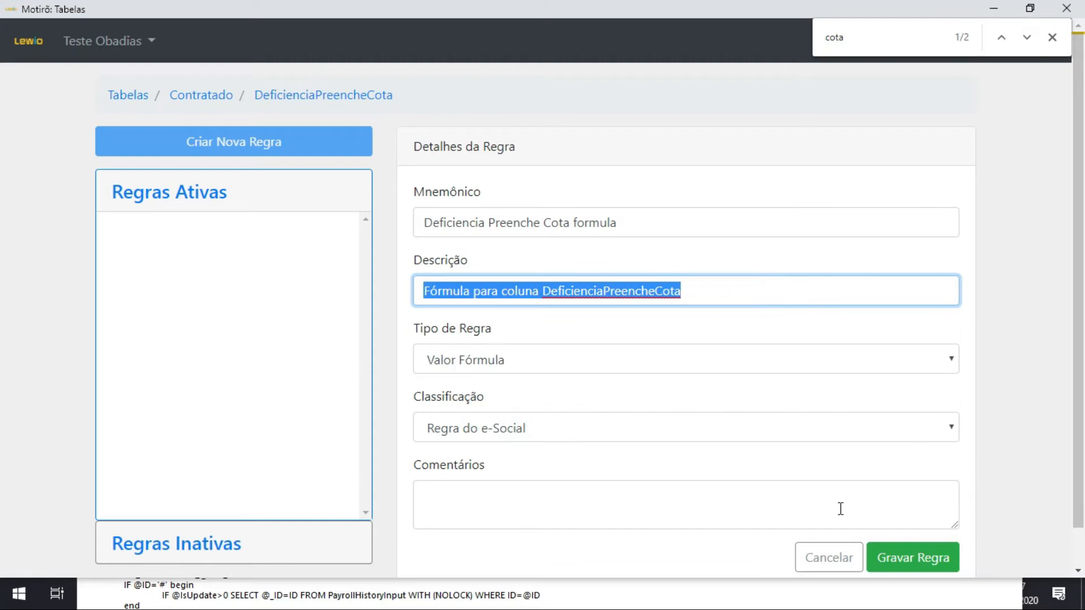
click(918, 562)
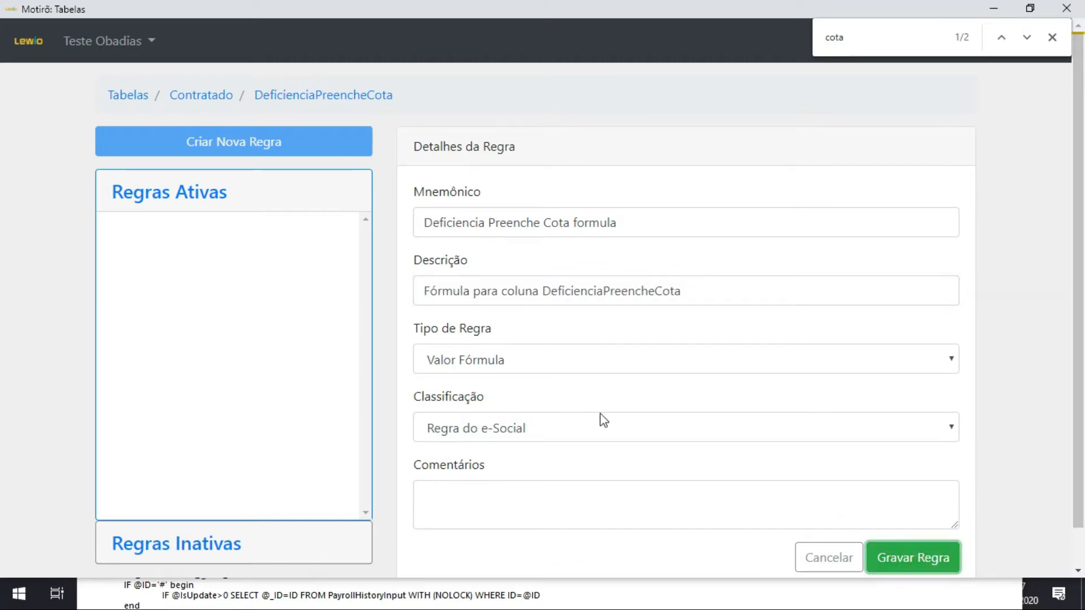
click(944, 559)
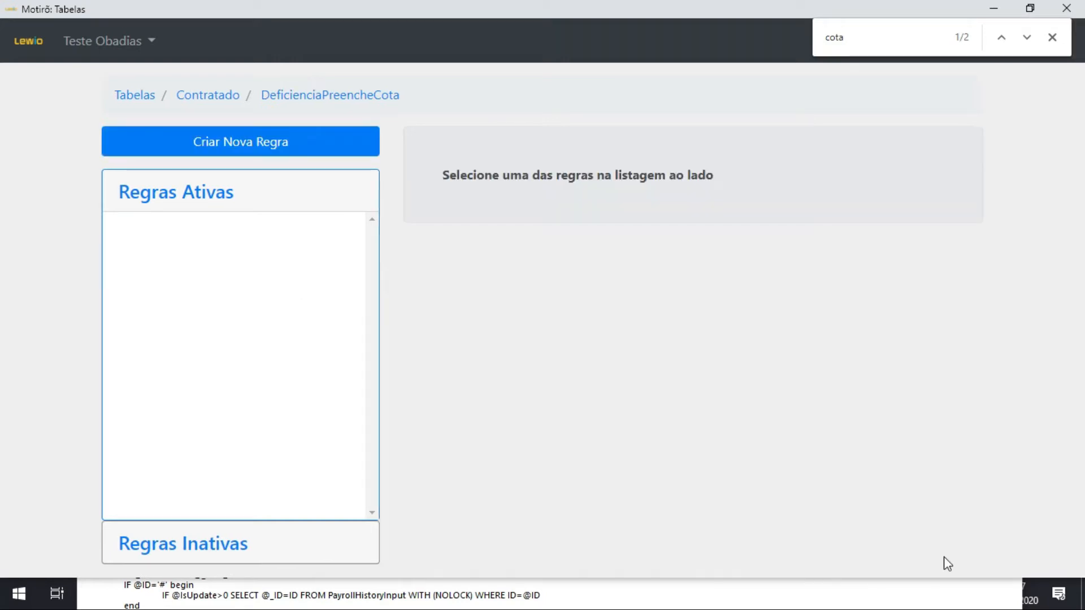
Select the new rule among the column's inactive rules and open its versions.
click(229, 536)
click(242, 282)
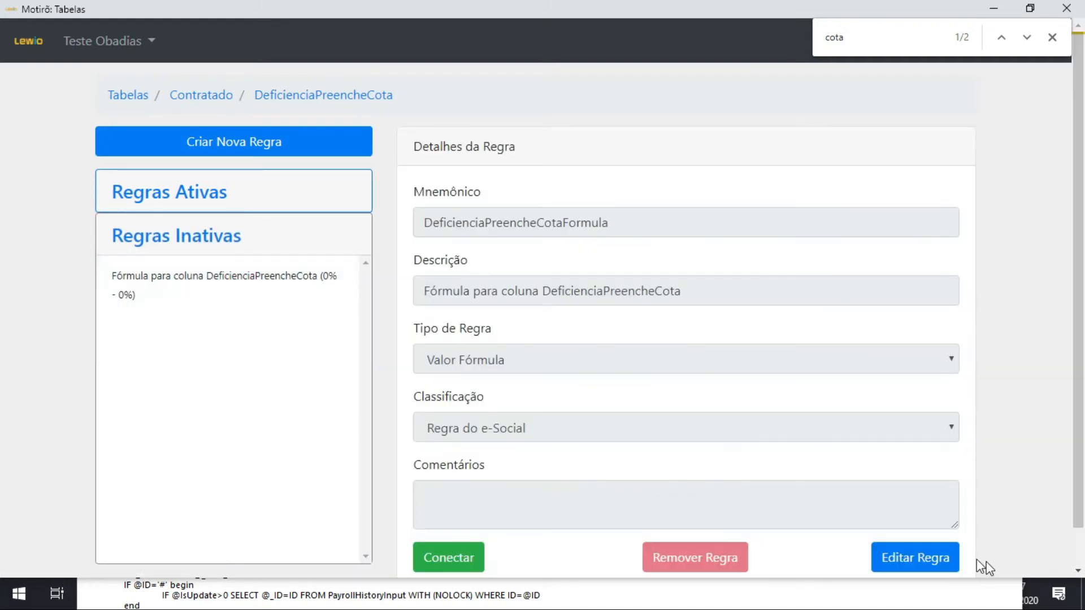
scroll(815, 511, down, 1)
click(943, 569)
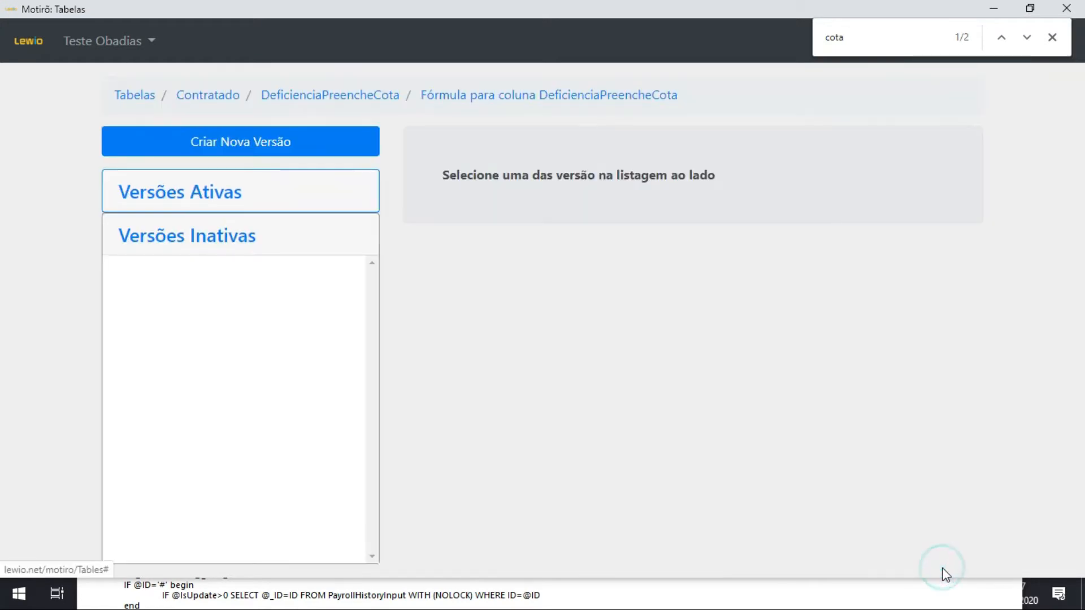
Create a version of the rule with the copied description as its comment, then open that version's SSS formula lines.
click(324, 145)
click(495, 211)
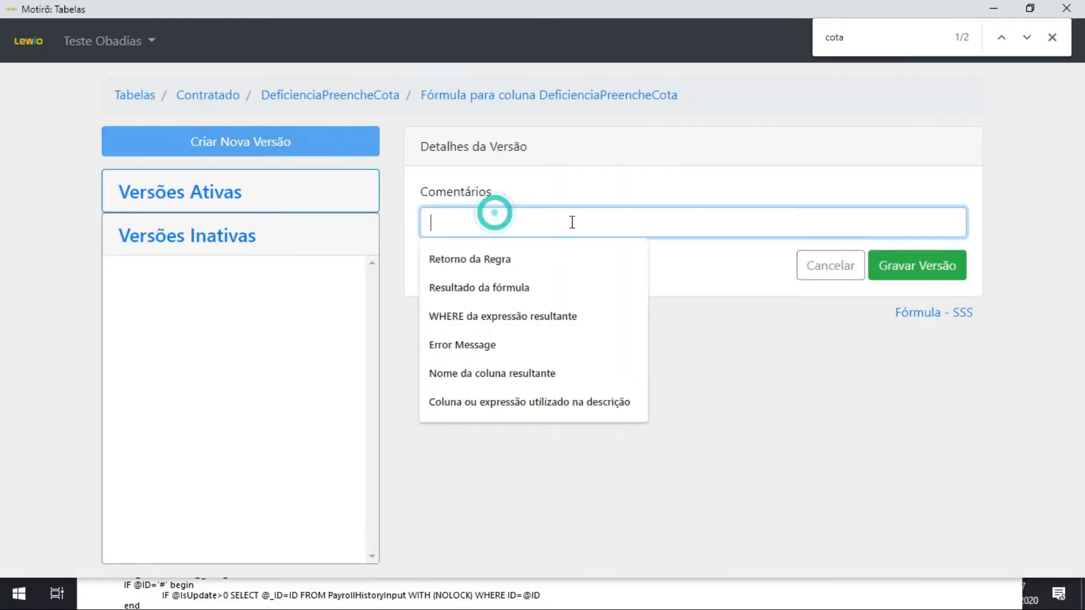
text(Fórmula para coluna DeficienciaPreencheCota)
click(942, 265)
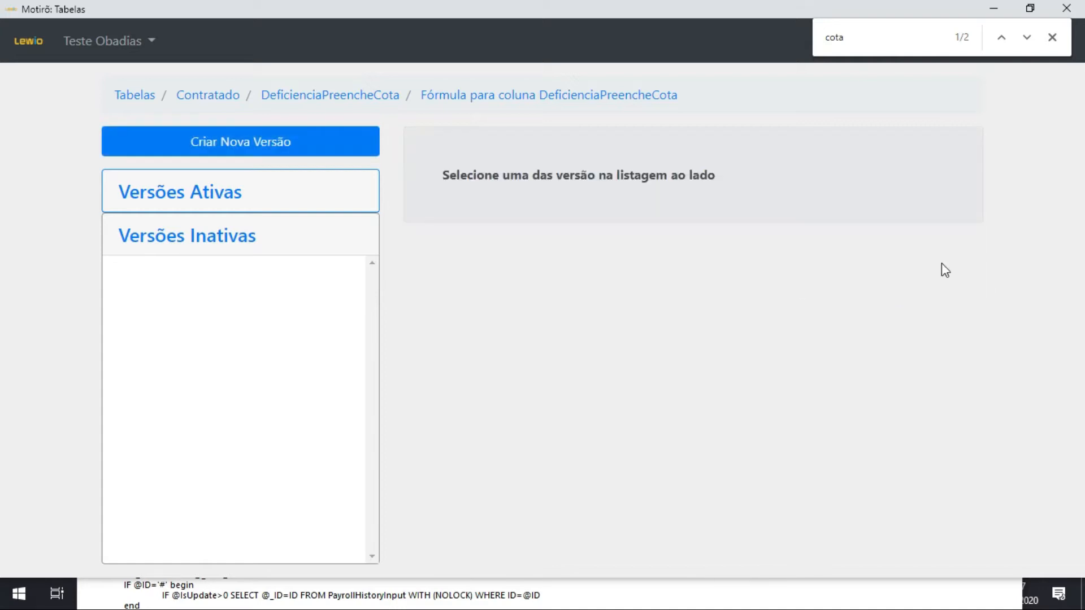
click(250, 262)
click(940, 322)
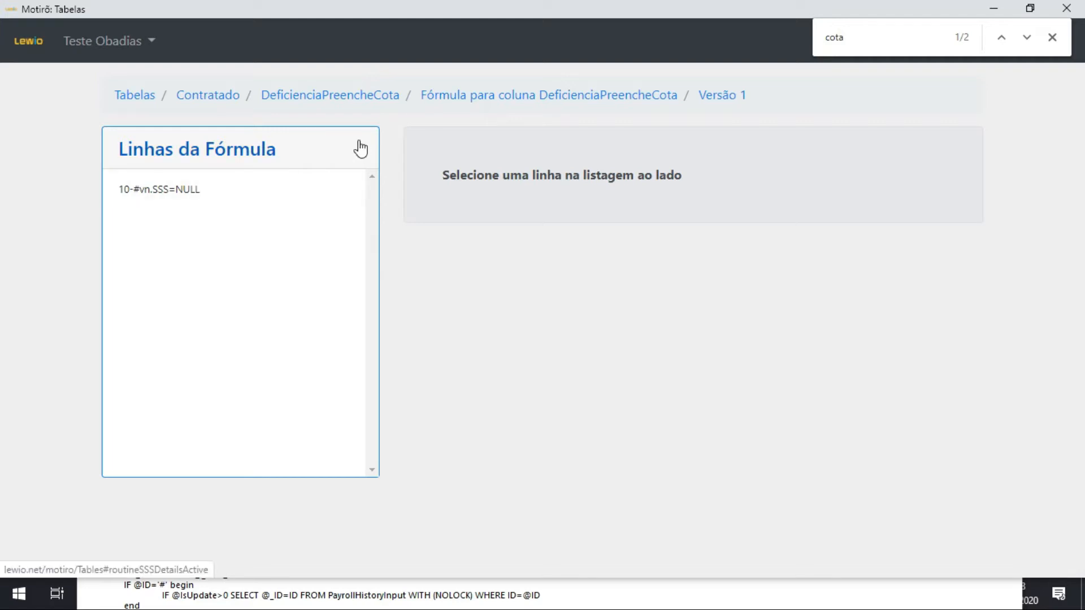
Switch to the browser, close the Facebook and UOL tabs, and close the open Contratado record in Folha.
click(264, 593)
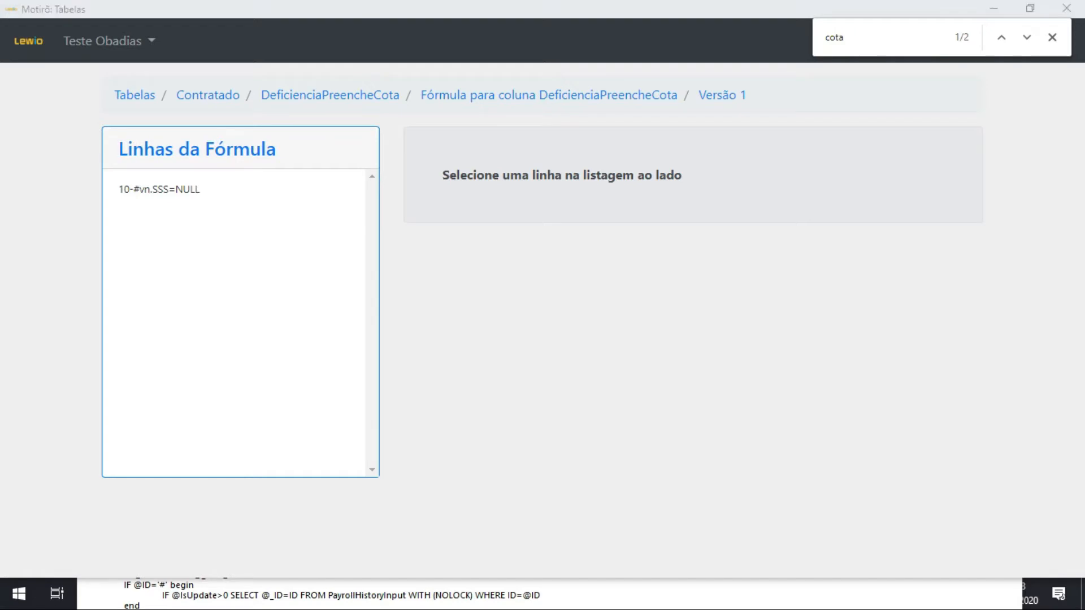
key(alt+Tab)
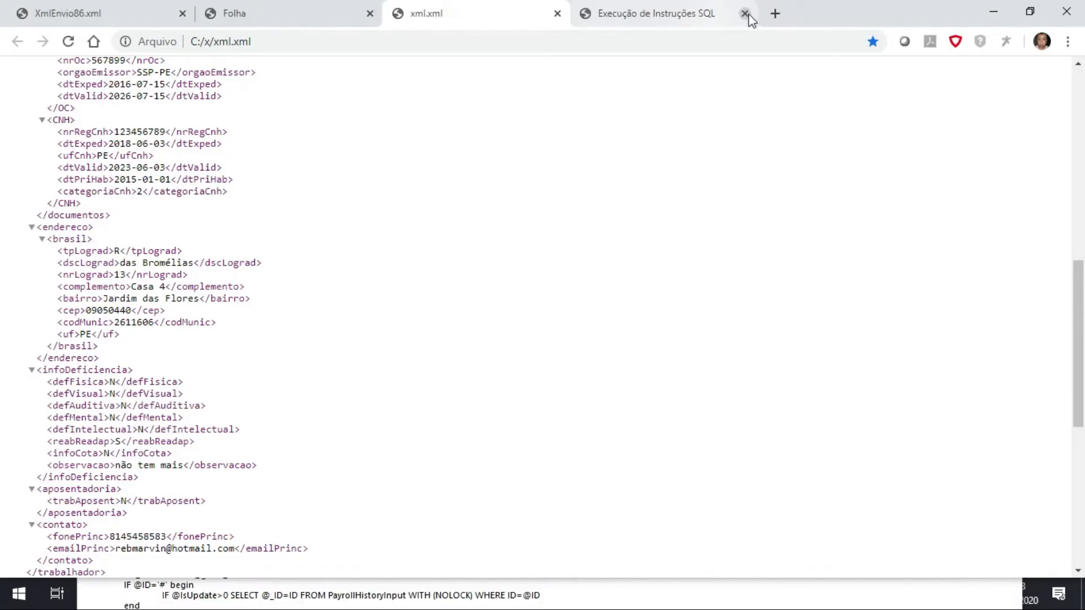
click(258, 13)
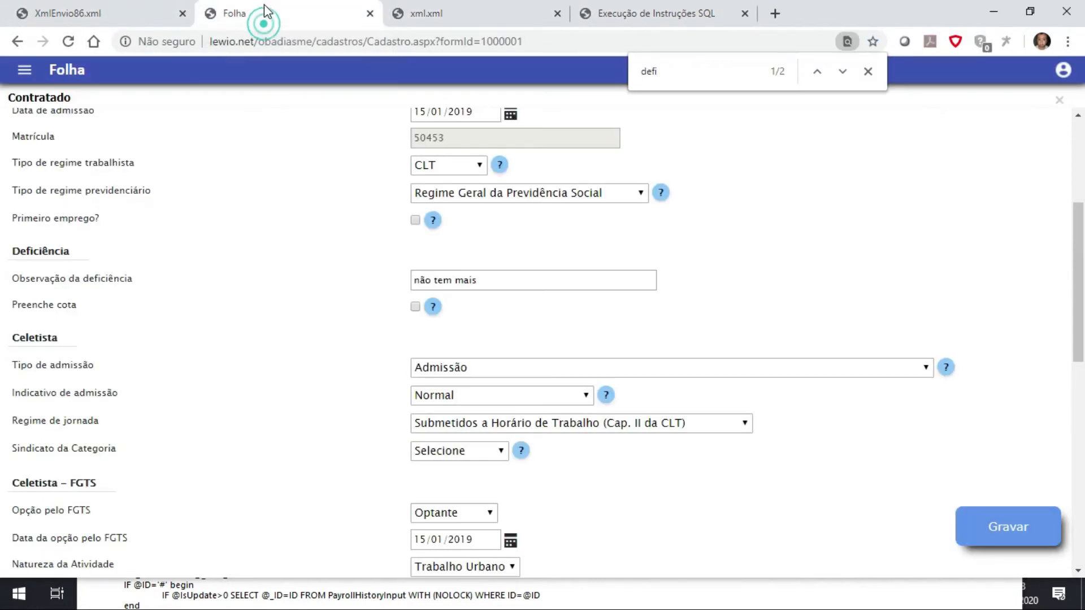
click(1059, 100)
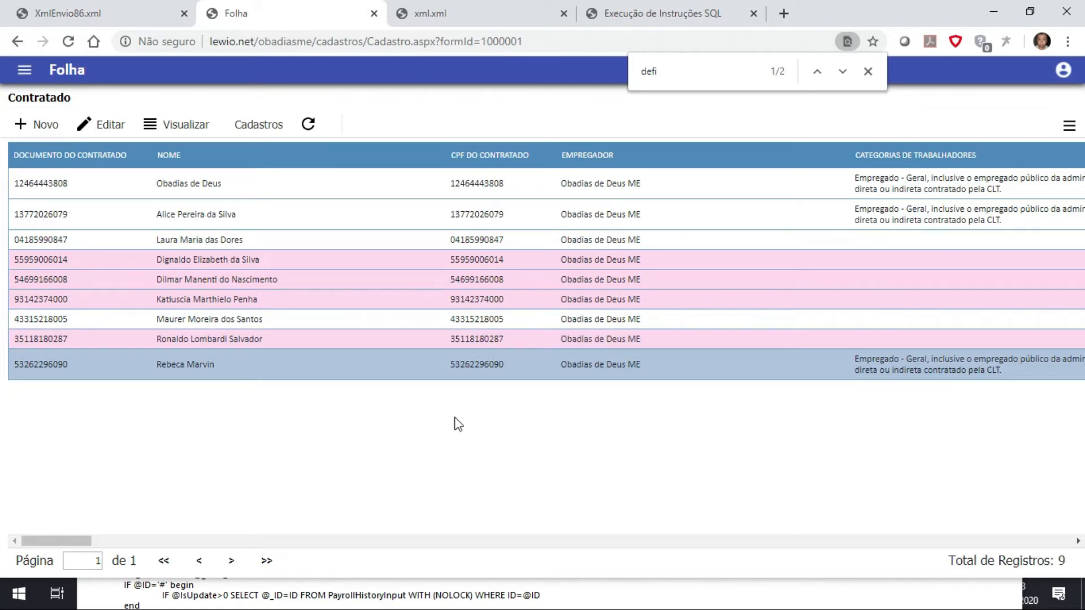
Switch to Motirô's compile window and examine the end of the build output.
click(631, 592)
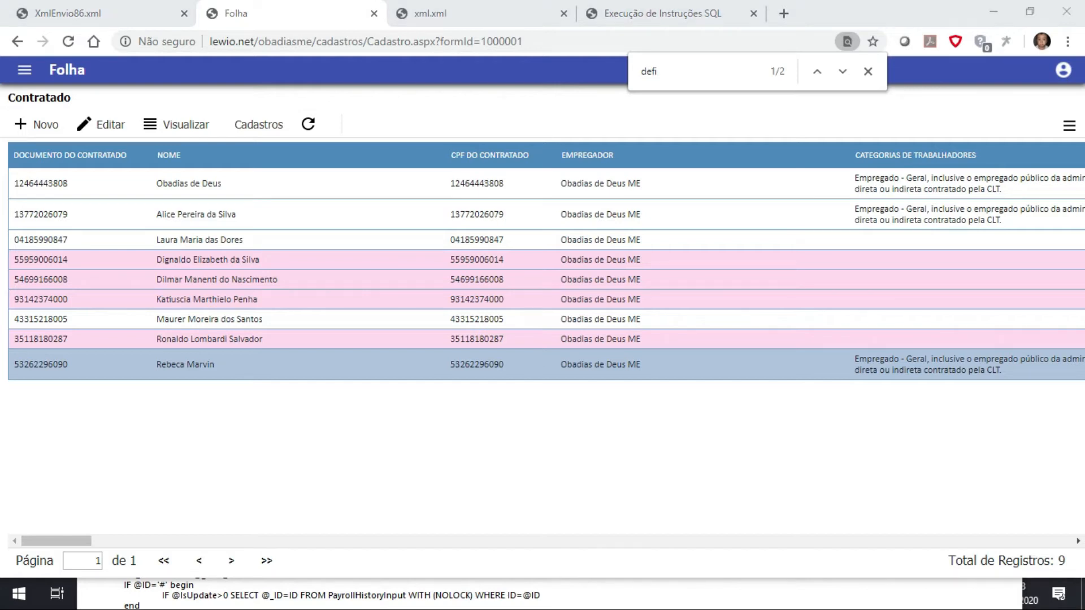
scroll(390, 277, down, 15)
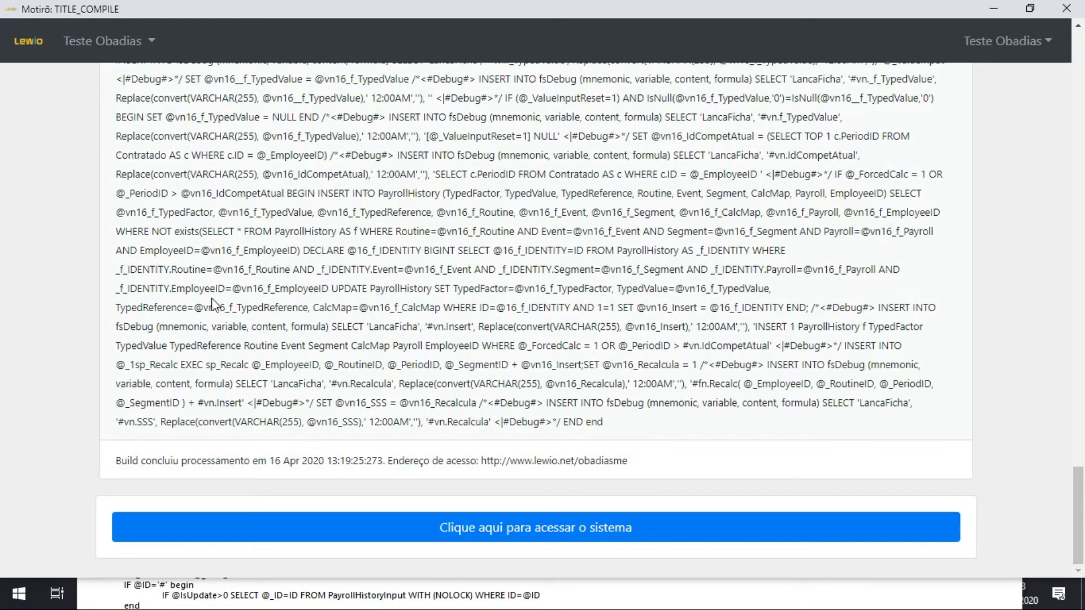
Open the built system from the compile page and log in with the saved master user name and password.
click(578, 528)
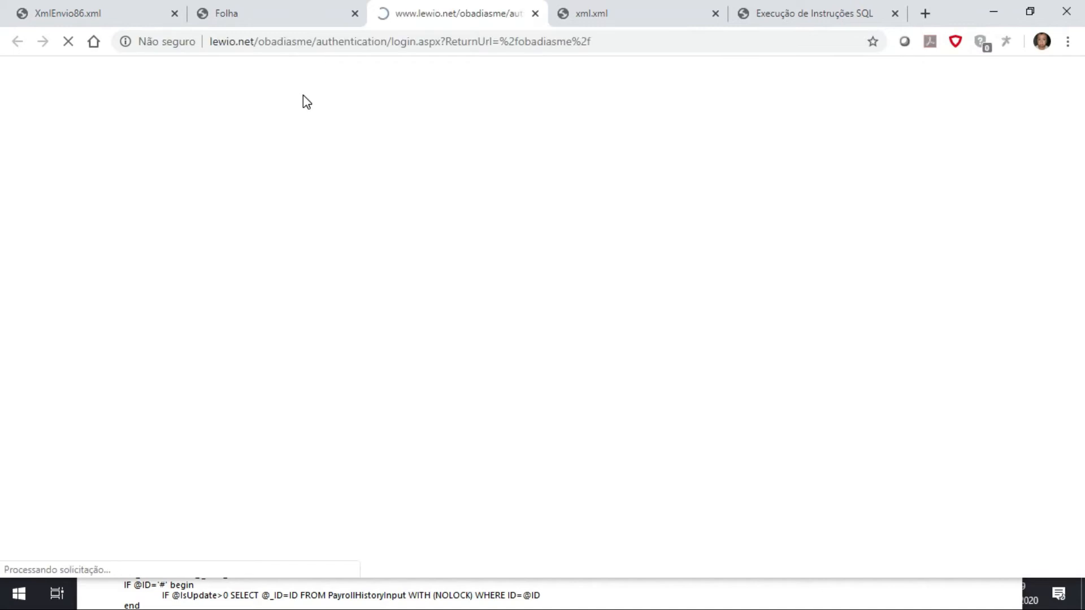
click(381, 289)
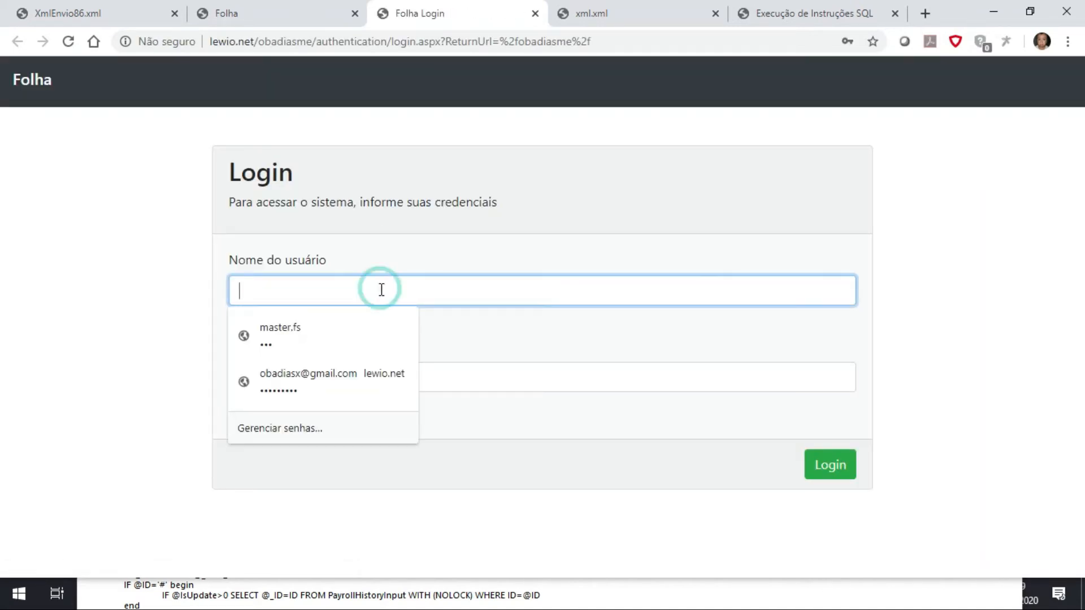
click(334, 327)
click(851, 474)
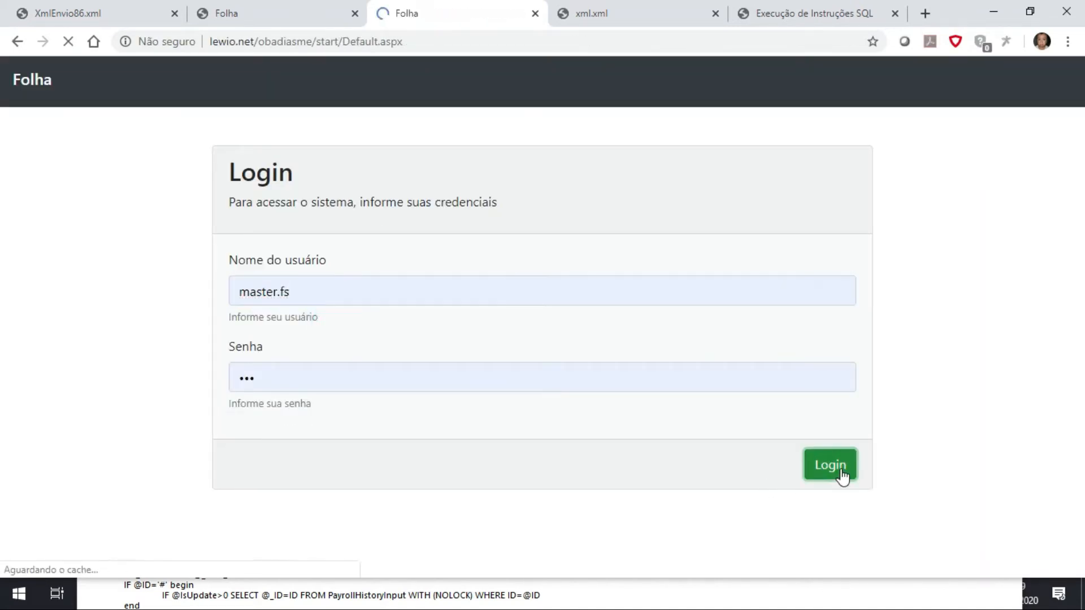
In the newly logged-in Folha tab, open the Pessoa register from the Pessoal group.
click(50, 9)
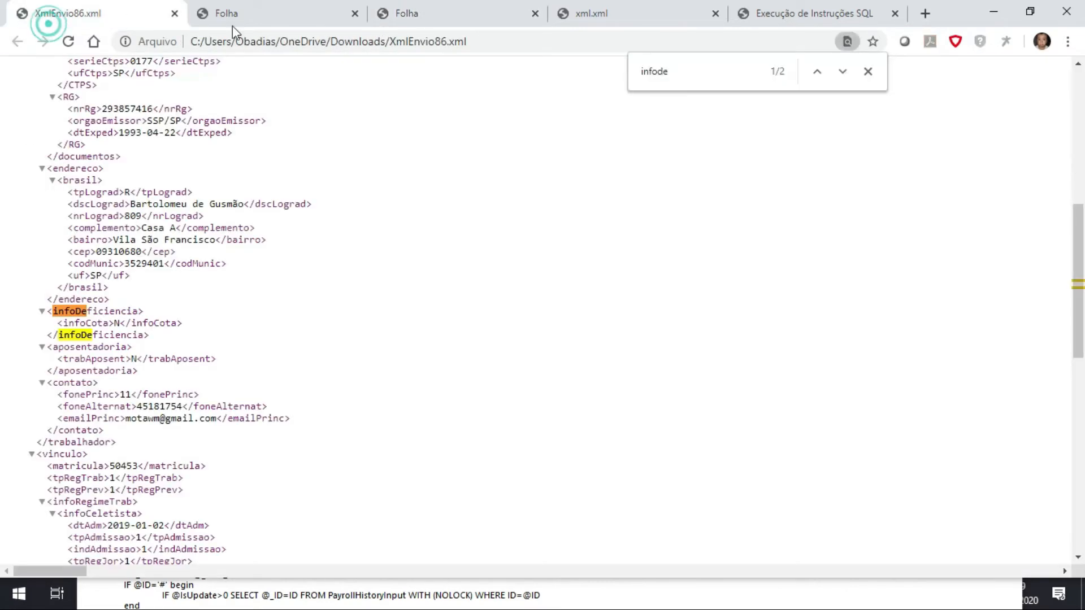
click(235, 15)
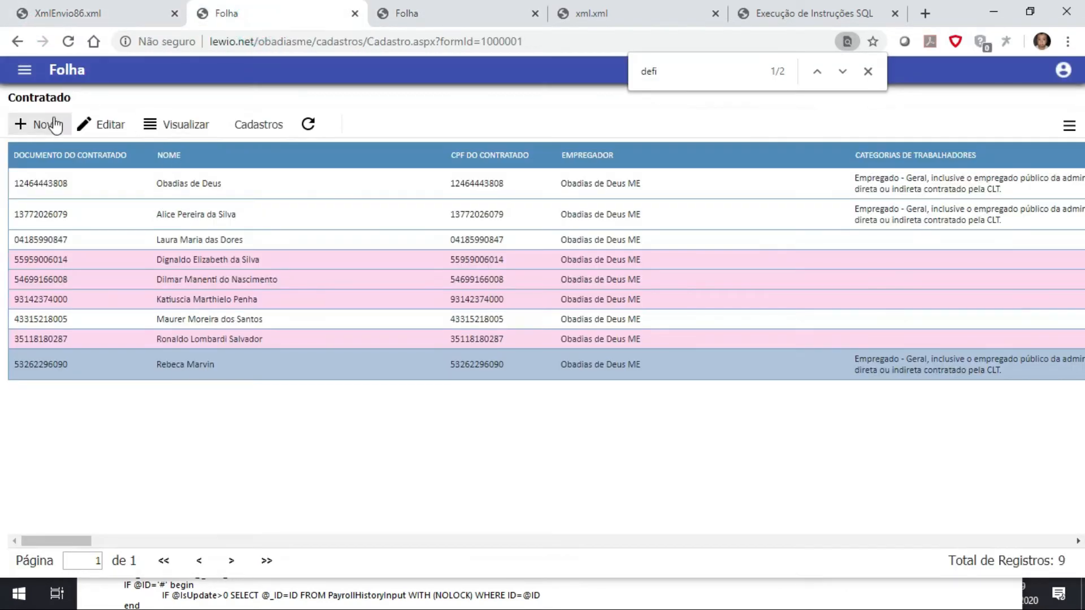
click(460, 12)
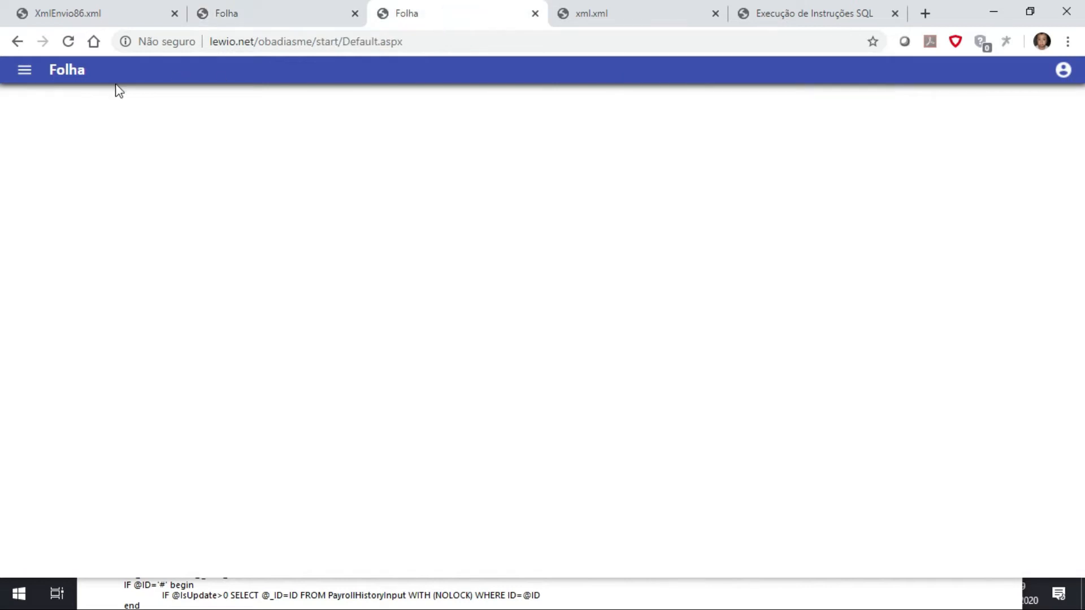
click(24, 70)
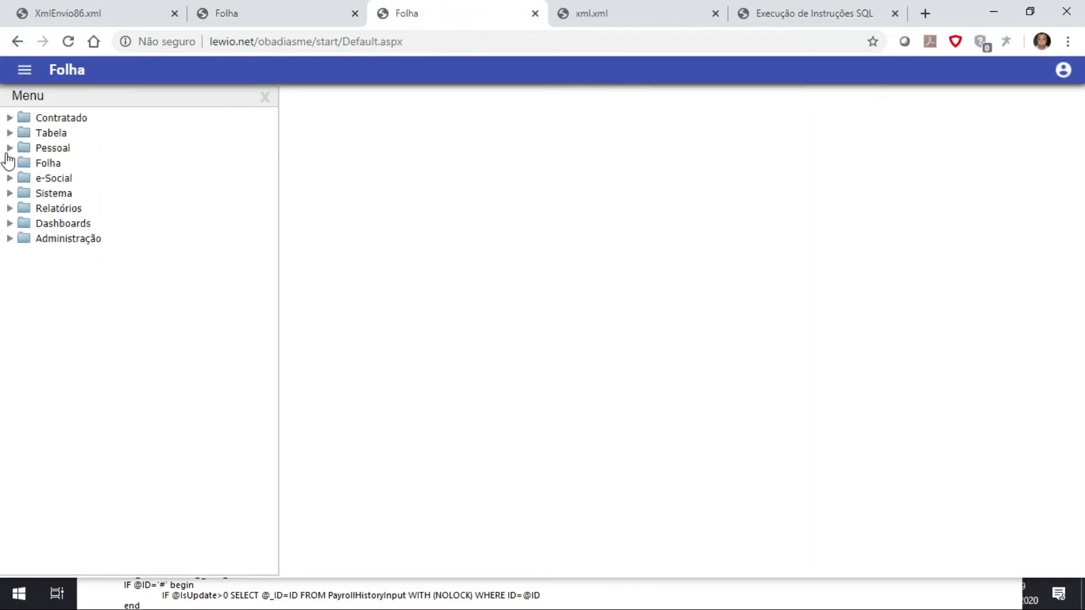
click(27, 148)
click(64, 164)
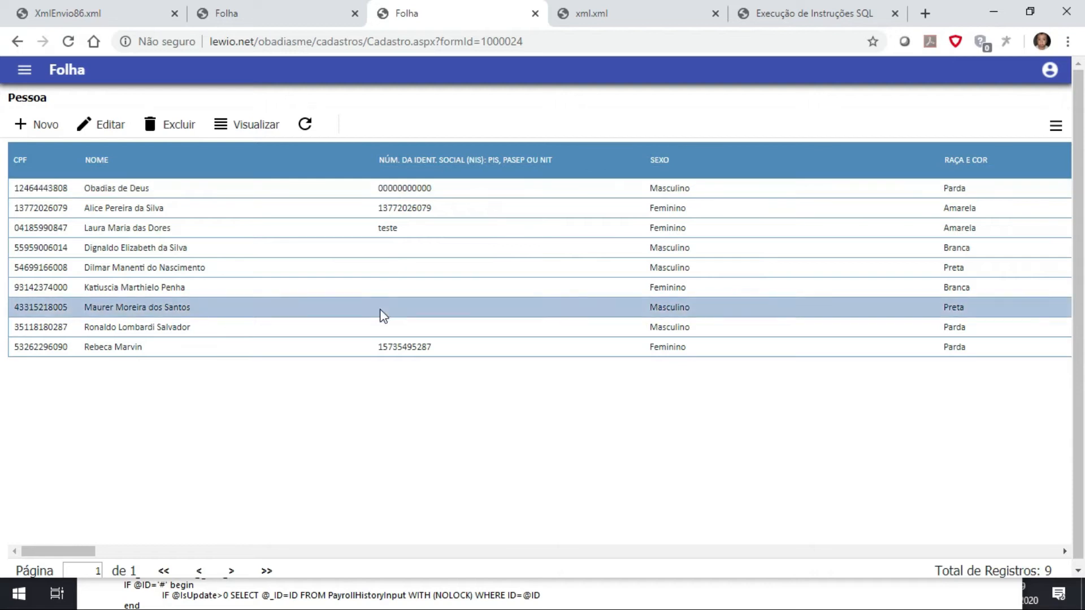
Open the last person's record and check the Possui deficiência? option in the basic data.
double_click(391, 348)
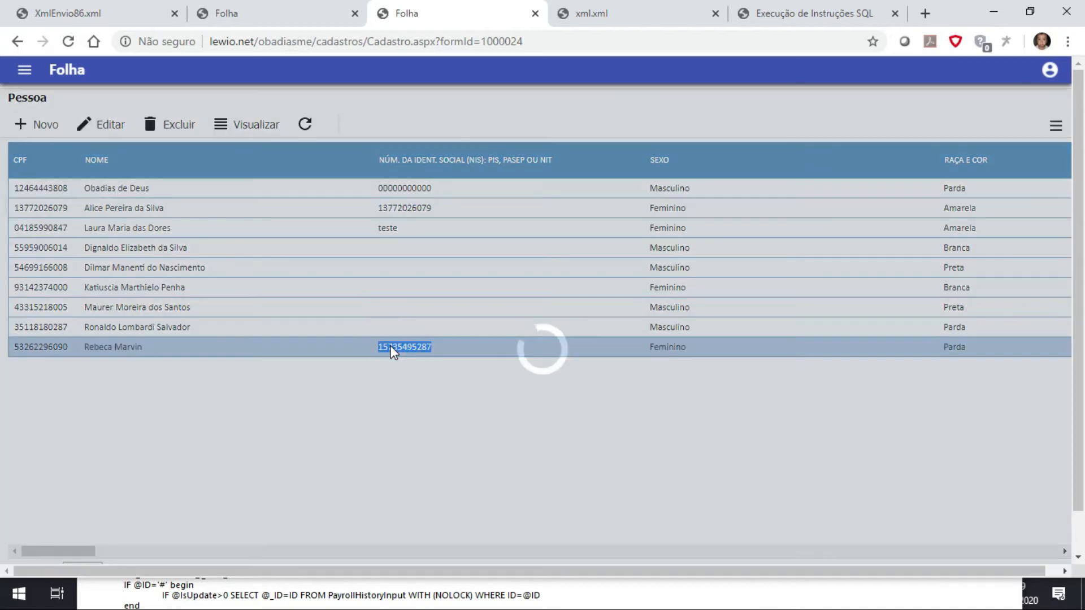
scroll(389, 336, down, 1)
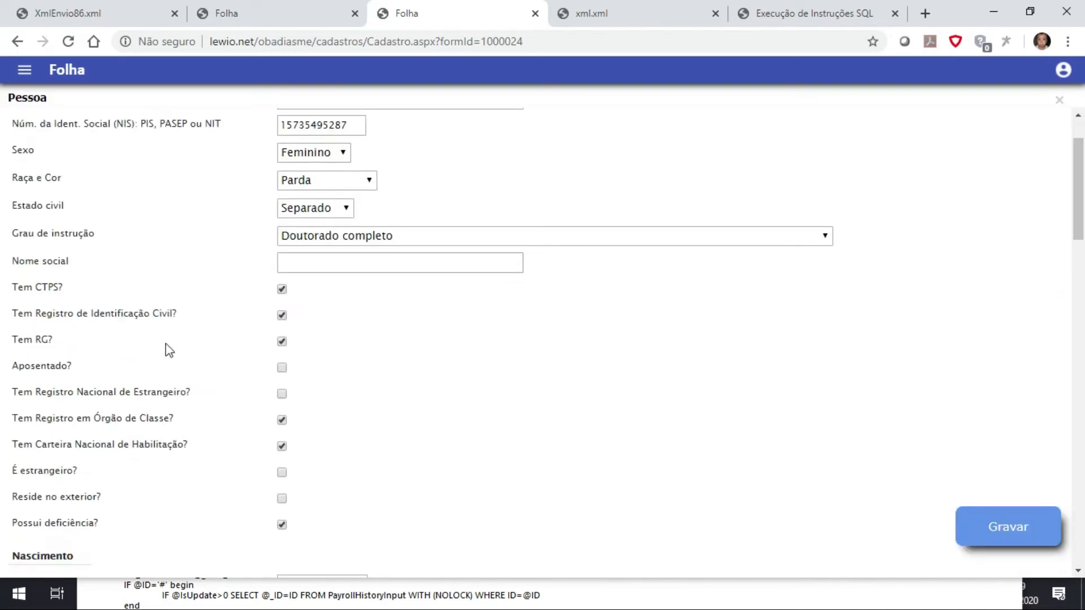
scroll(305, 477, down, 1)
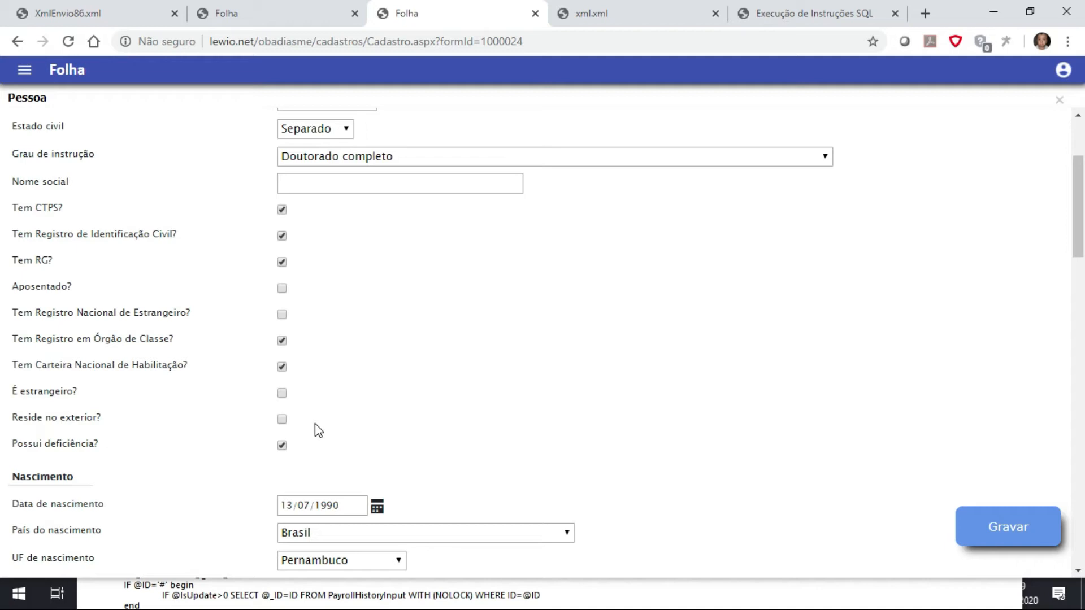
Switch to the Motirô tables window showing the Pessoa formula and open the Pessoa table's columns.
key(alt+Tab)
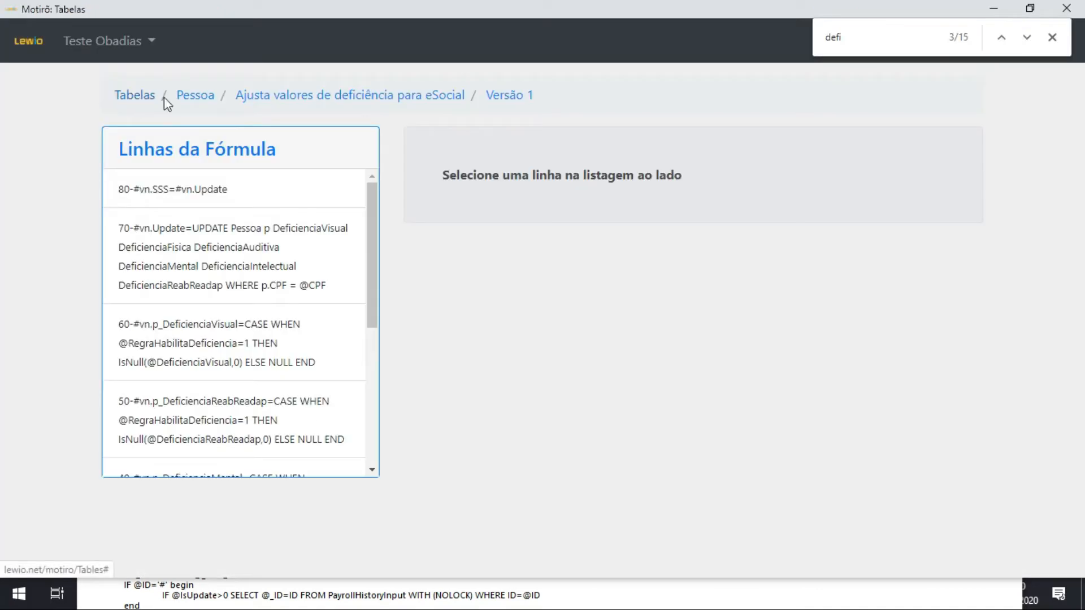
click(204, 97)
scroll(562, 506, down, 4)
scroll(562, 506, up, 4)
click(122, 94)
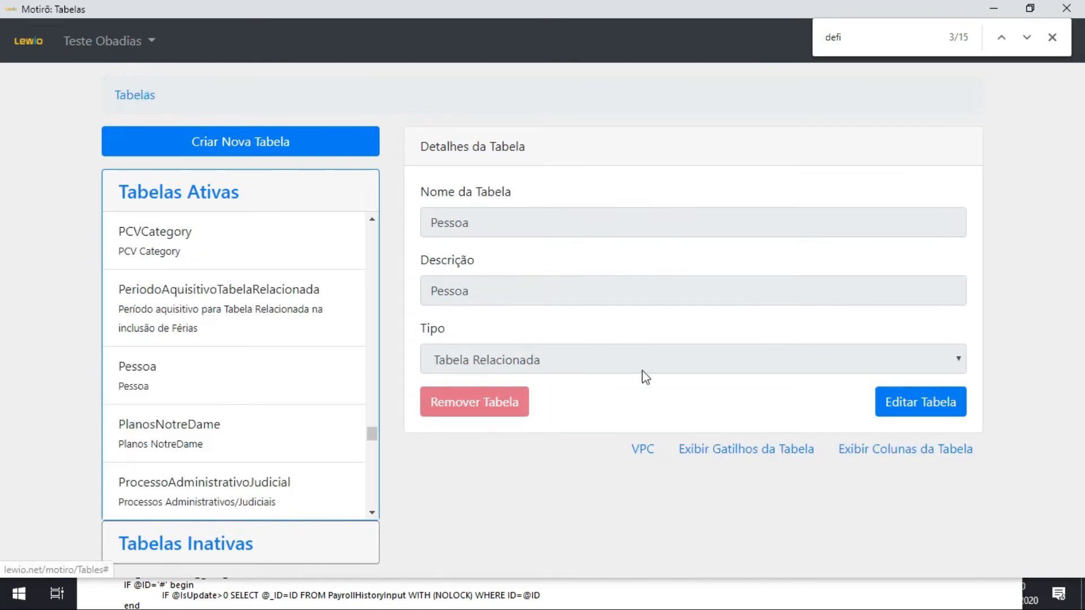
click(897, 449)
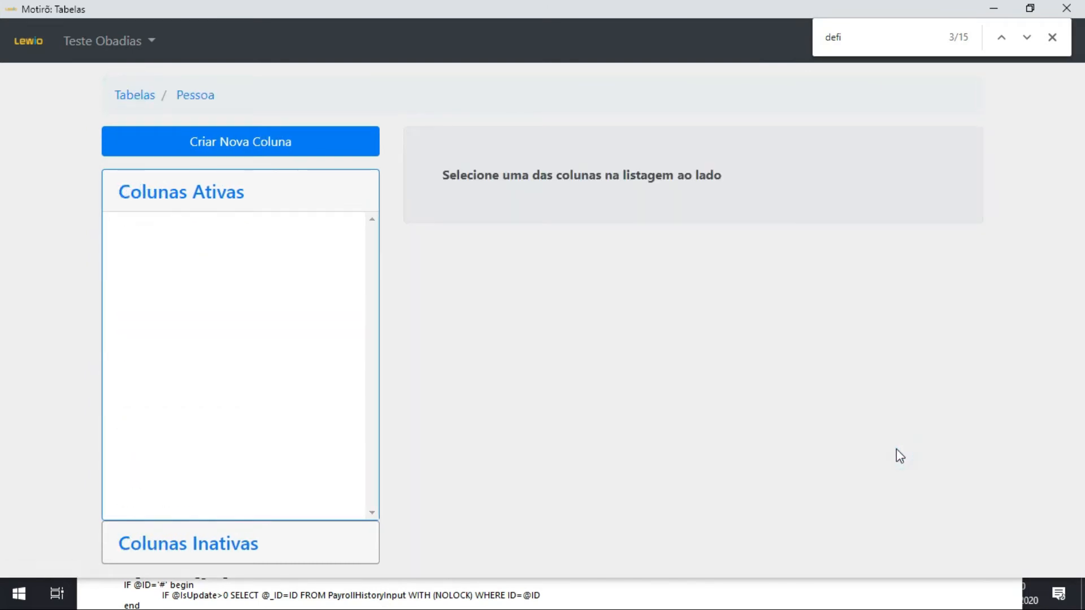
Search the Pessoa columns for "possui", open DeficienciaPossui and select its column name.
text(possui)
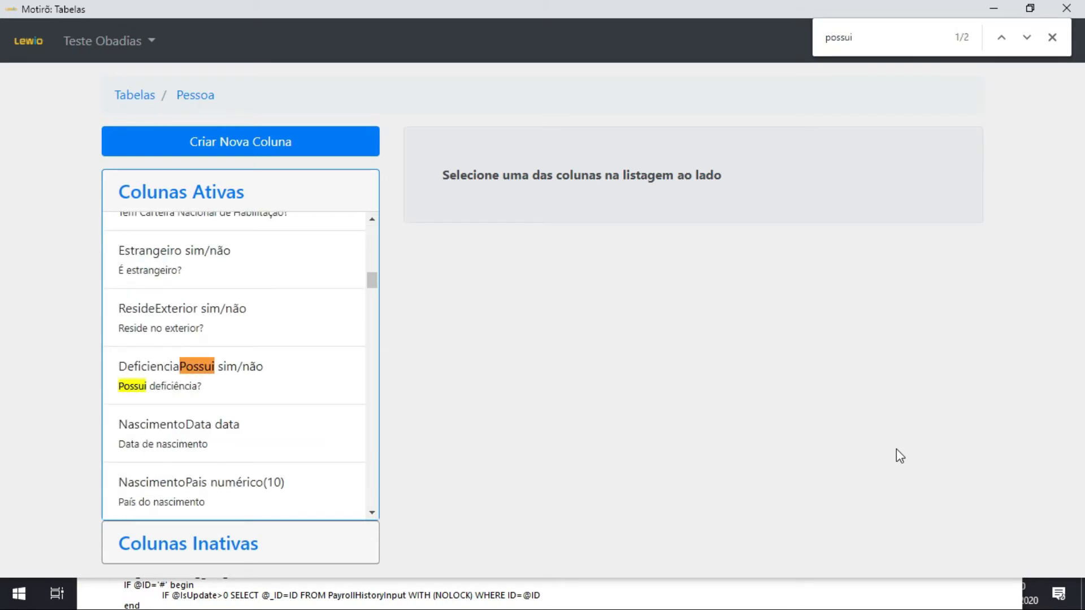
click(199, 386)
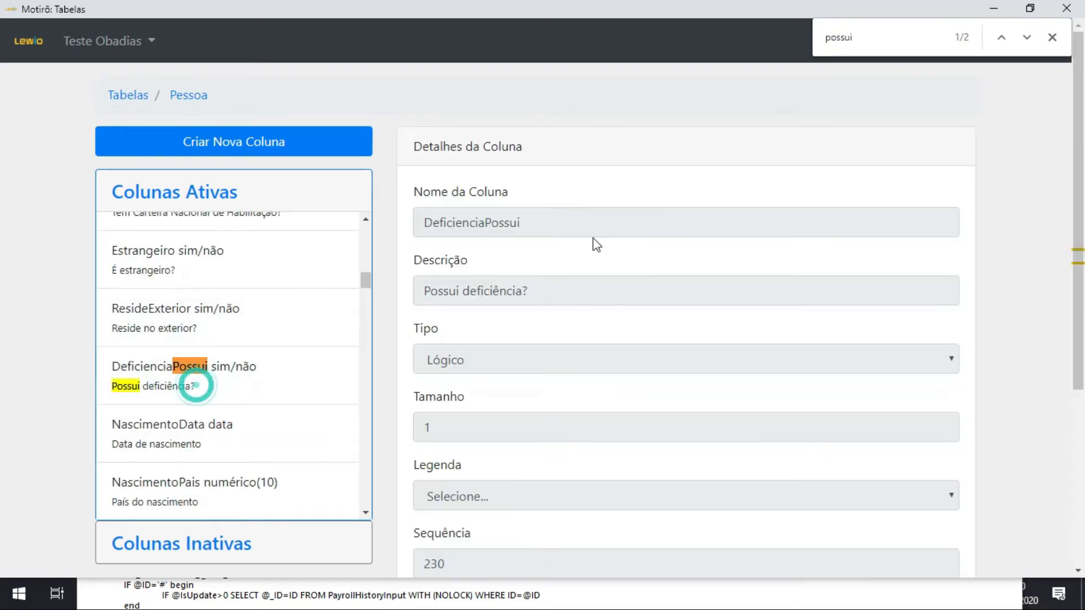
double_click(554, 220)
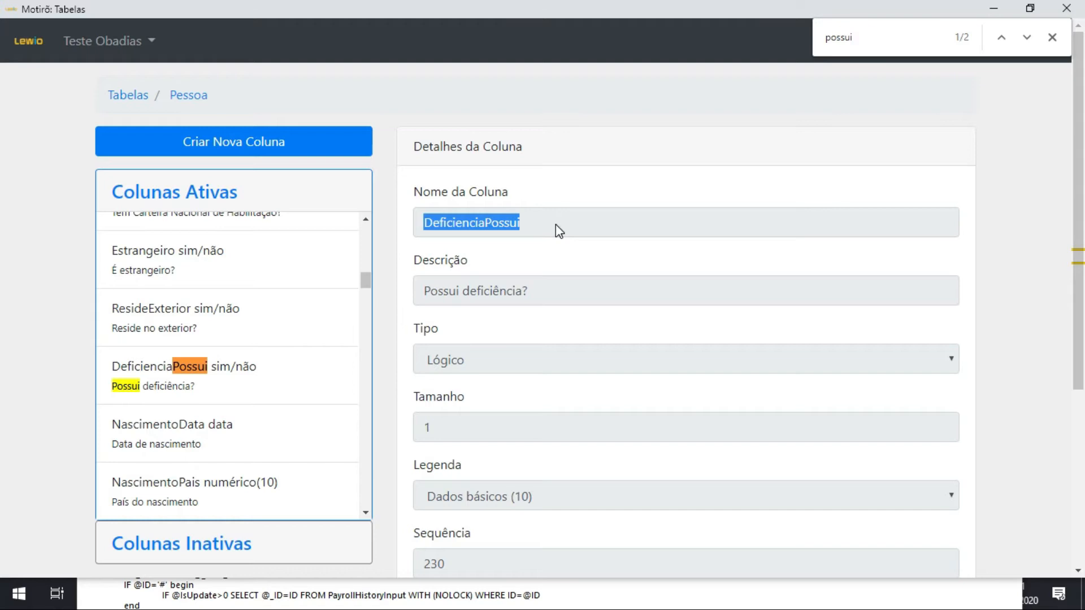
Switch to the DeficienciaPreencheCota formula window, edit the #vn.SSS line and replace its expression with "case when".
key(alt+Tab)
key(alt+Tab)
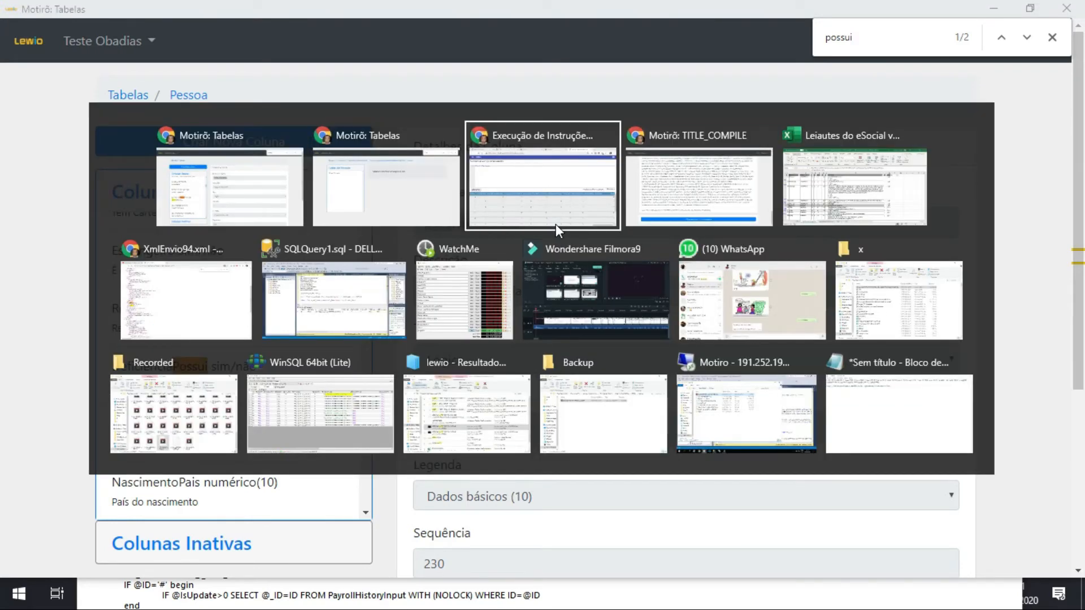
key(Escape)
key(alt+Tab)
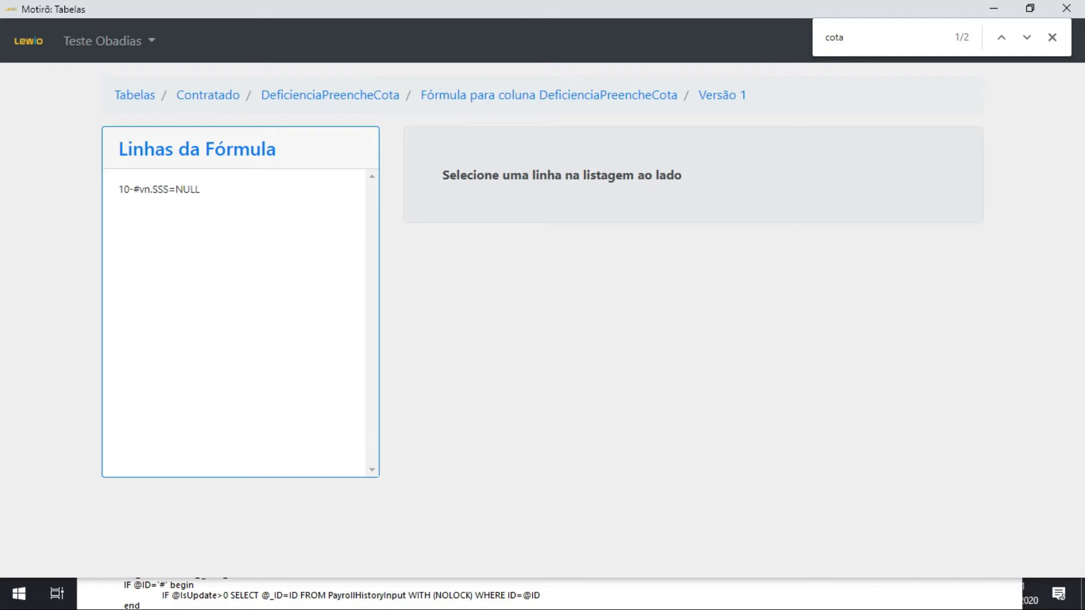
click(215, 200)
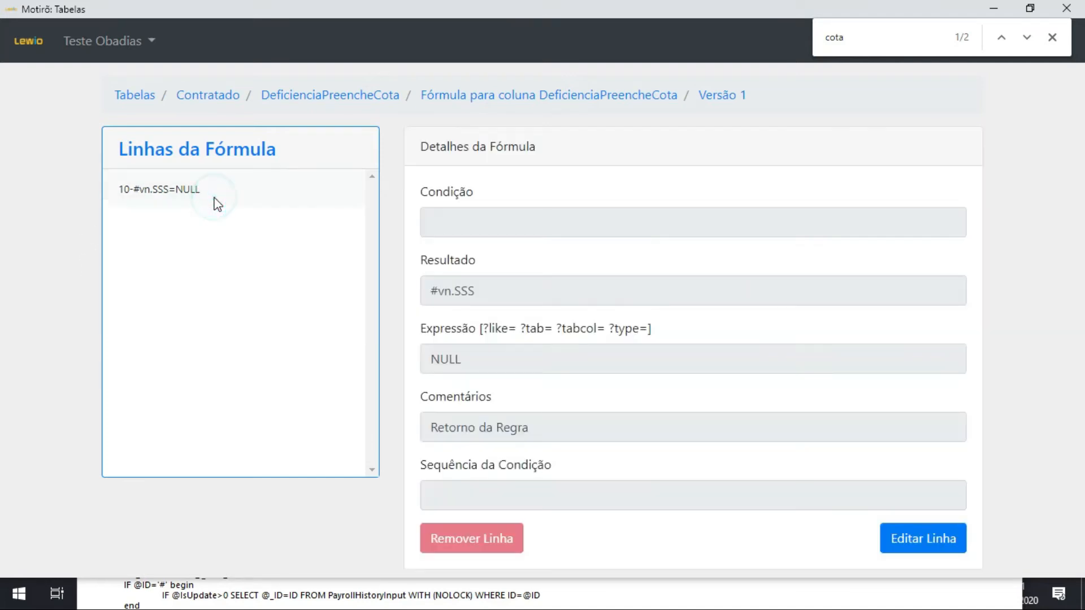
click(928, 538)
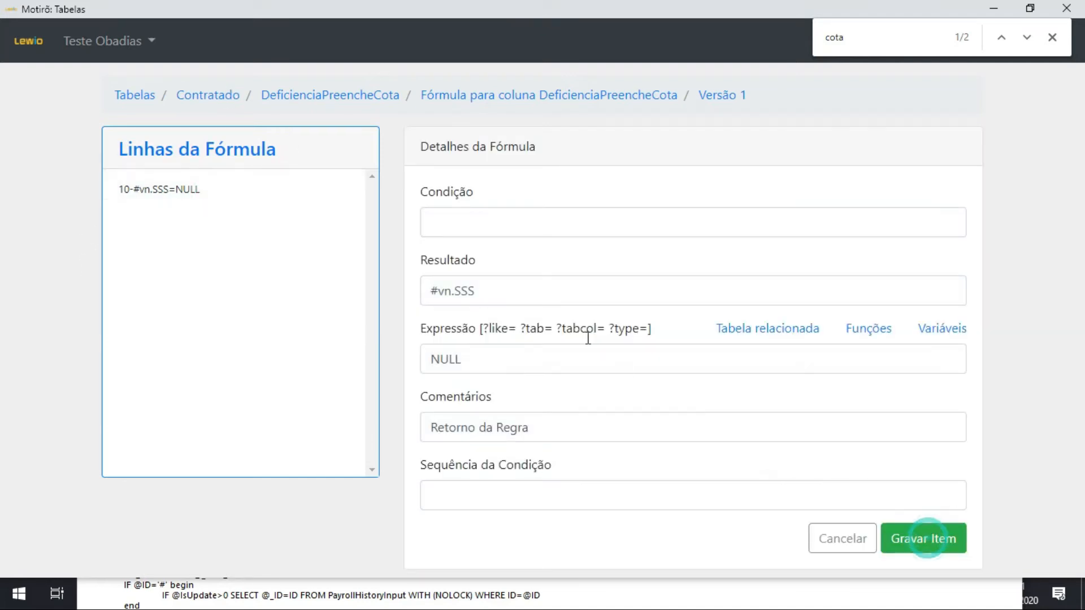
double_click(608, 368)
text(case when)
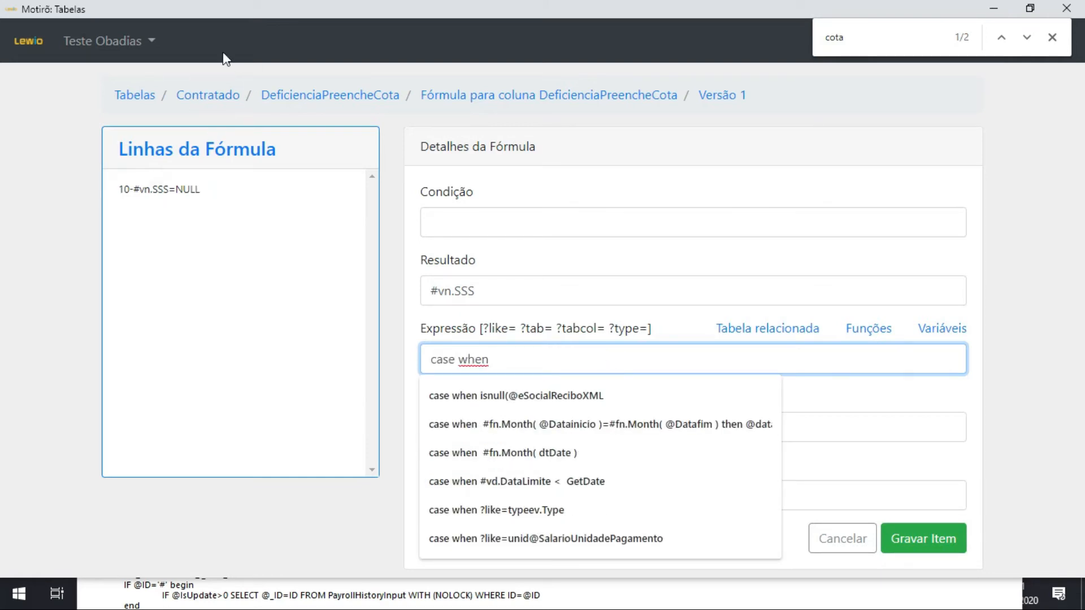
Append #vn.DeficienciaPossui to the expression, copying the column name from the Pessoa table window.
key(alt+Tab)
key(alt+Tab)
key(alt+shift+Tab)
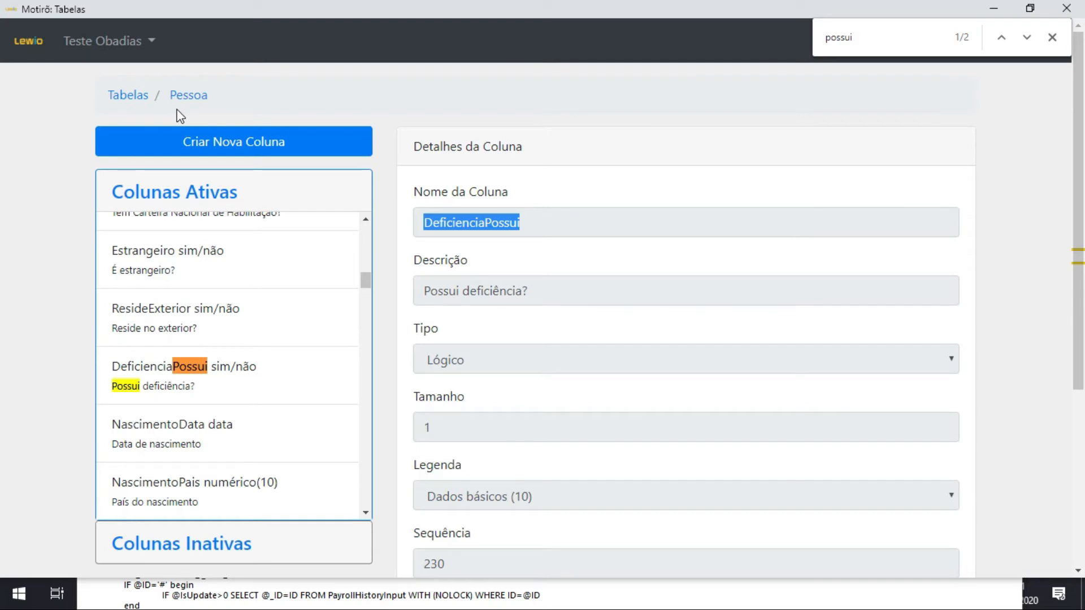
key(alt+Tab)
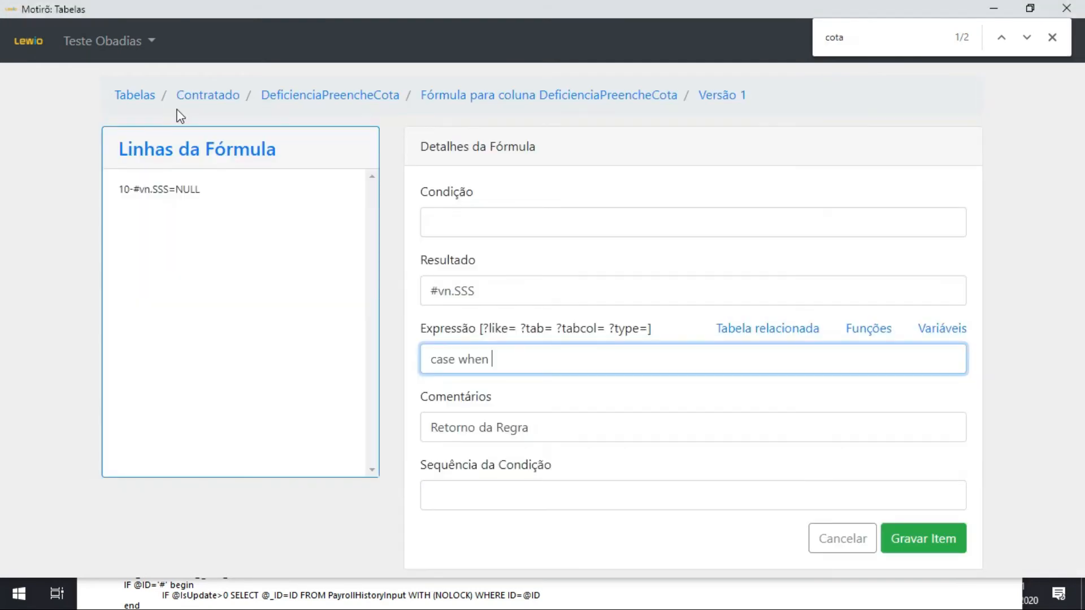
key(alt+Tab)
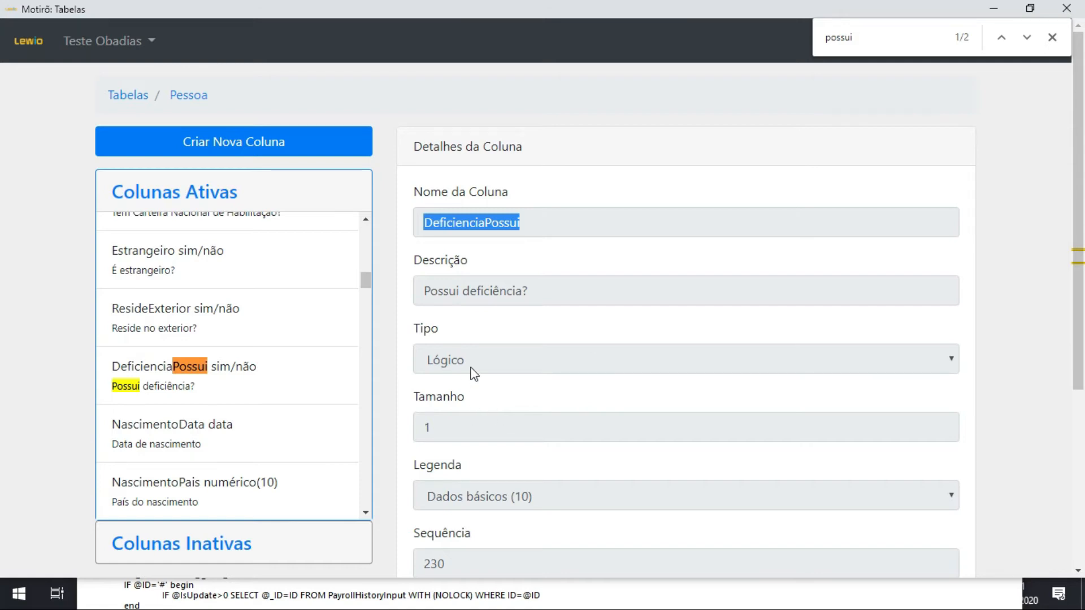
key(alt+Tab)
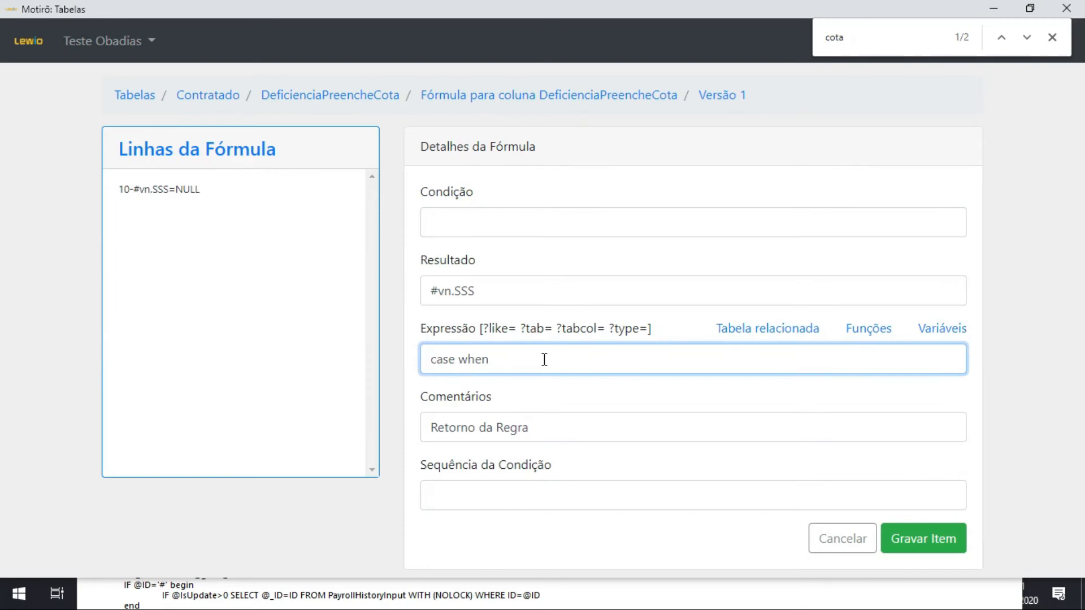
text(#vn.)
key(alt+Tab)
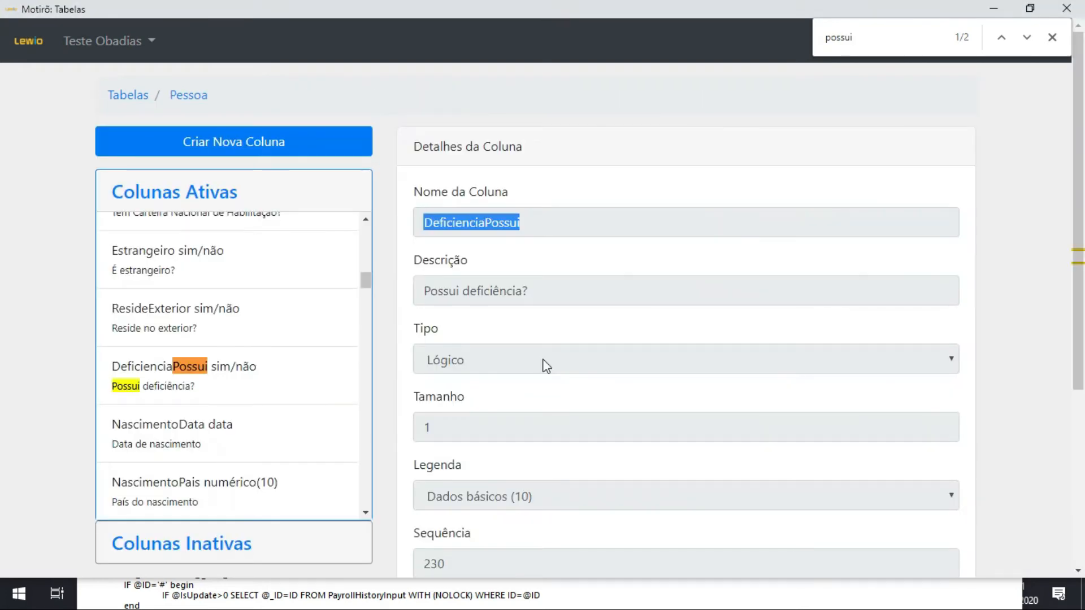
key(ctrl+c)
key(alt+Tab)
key(ctrl+v)
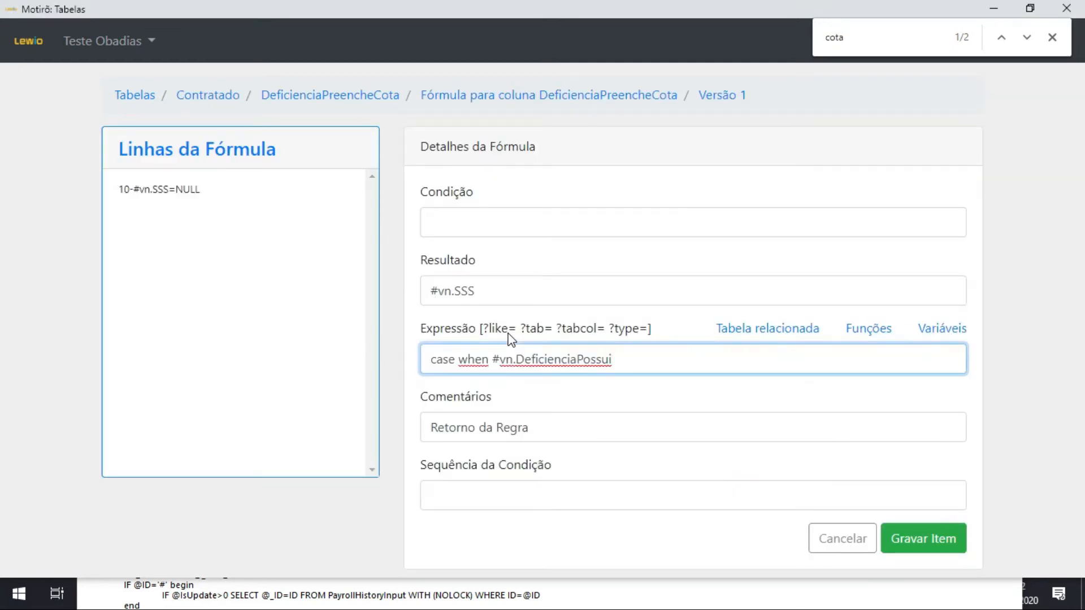
text(=1 then @)
key(ctrl+v)
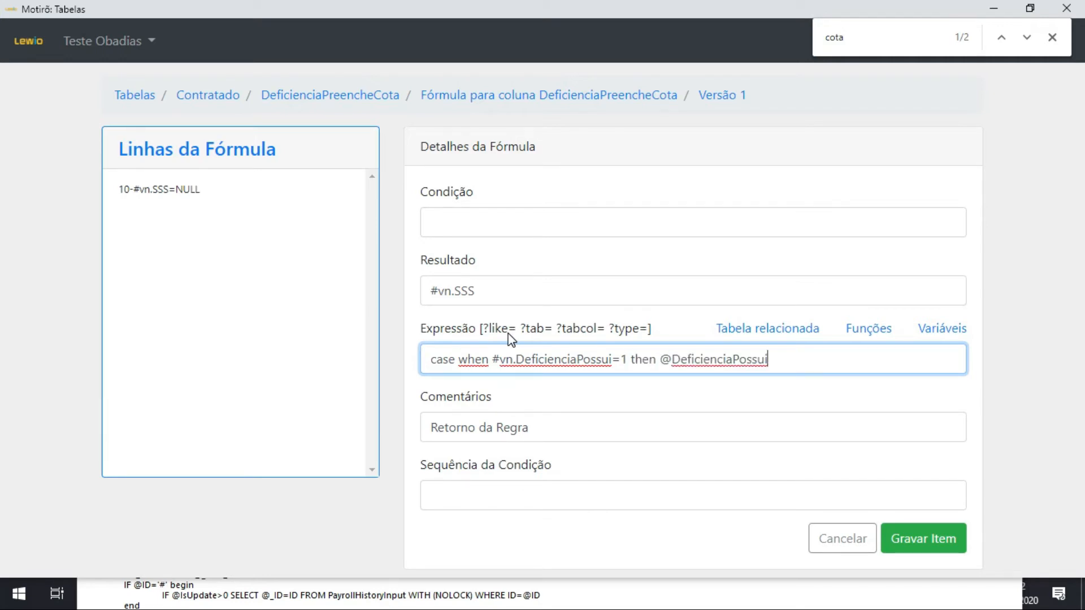
key(ctrl+z)
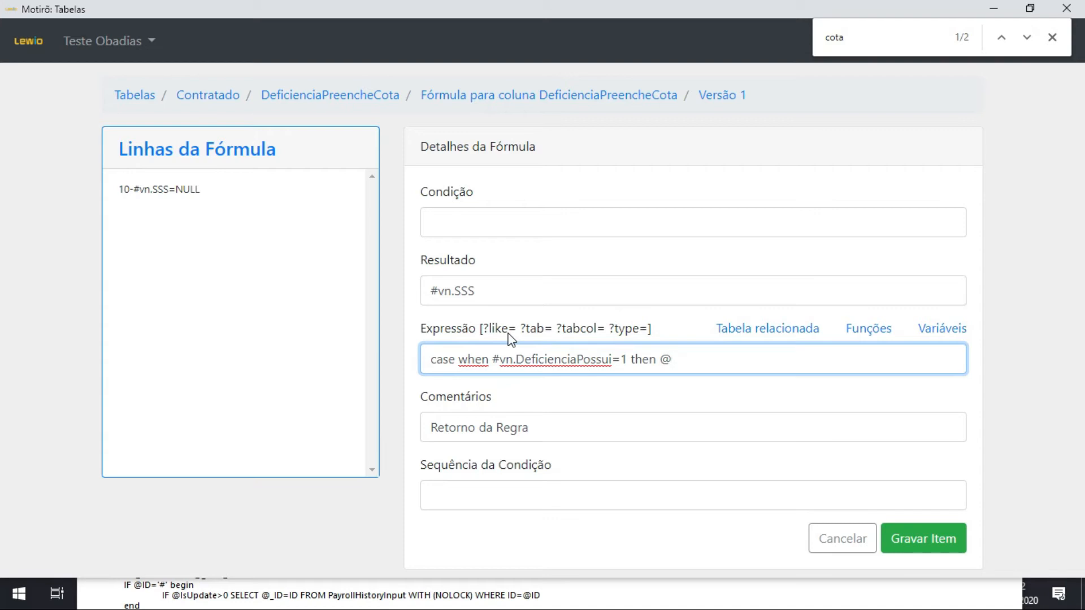
text(deficienciapre)
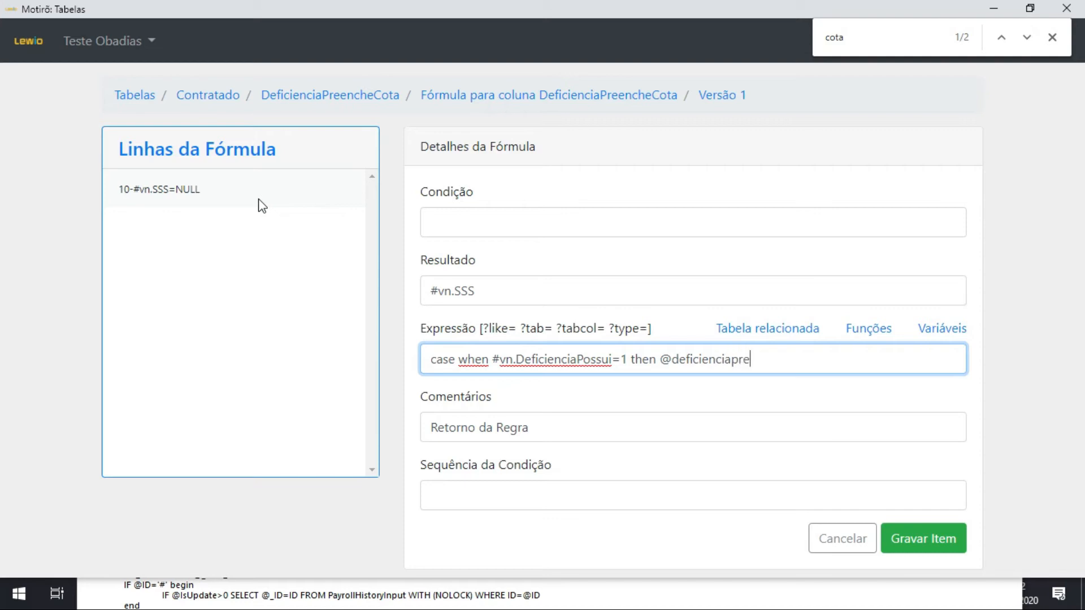
text(enchecota)
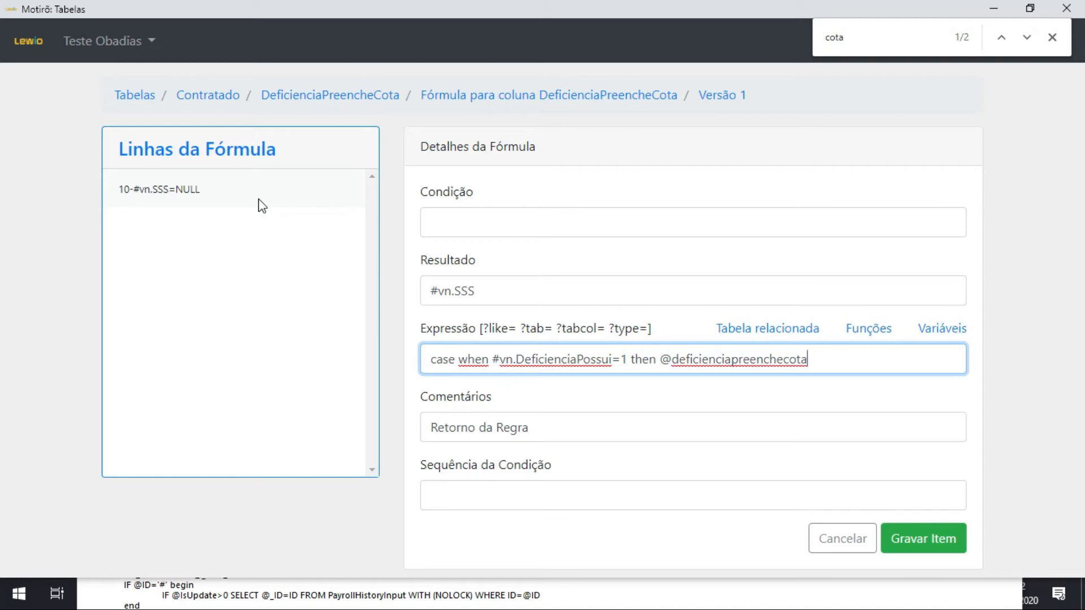
key(ctrl+Left)
key(ctrl+Left)
text(isnu)
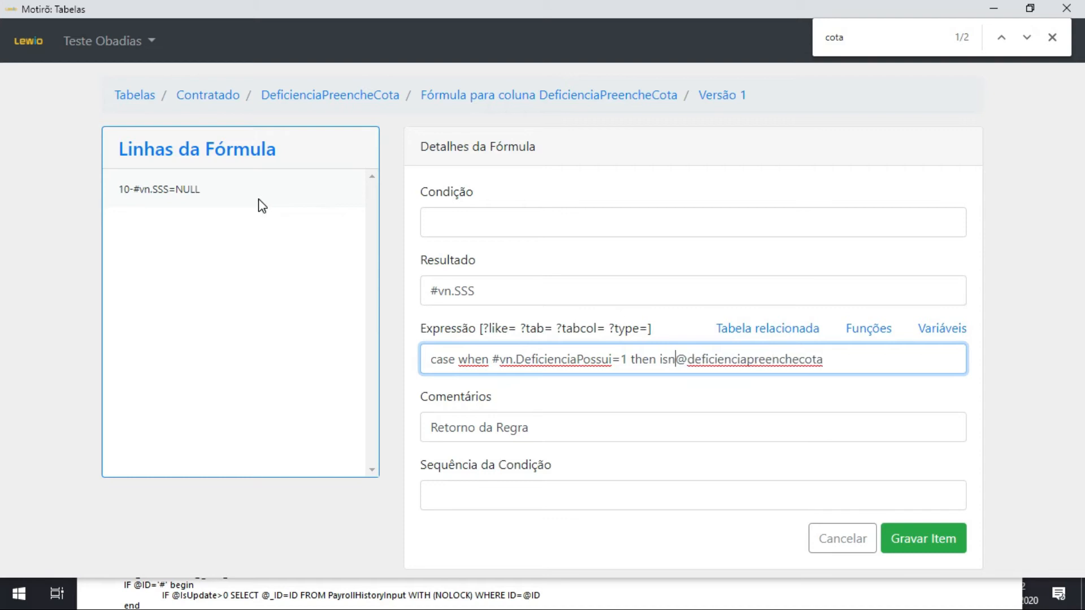
text(ll)
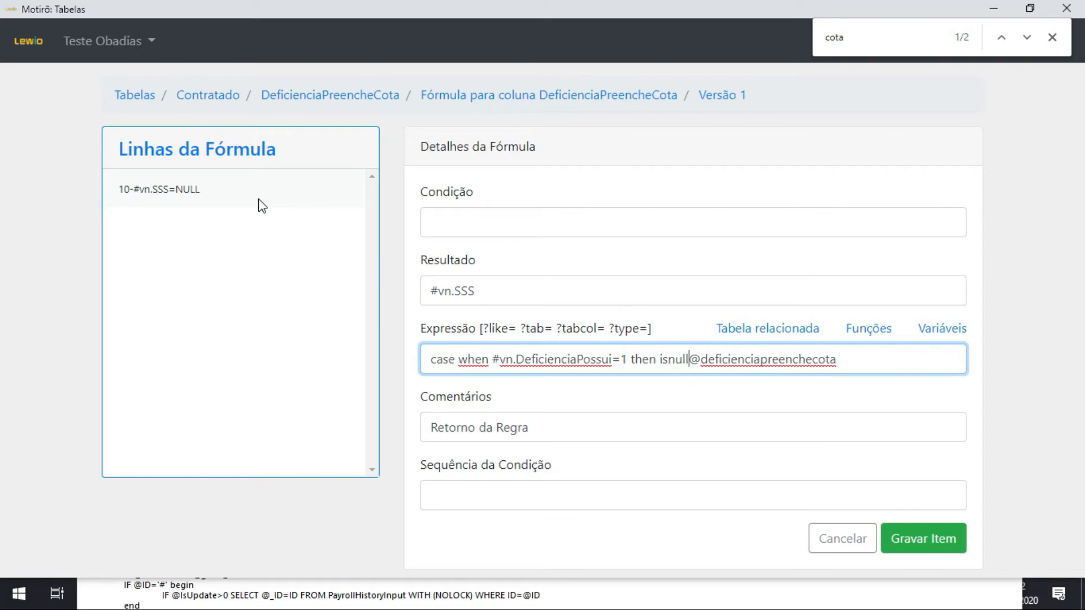
text(()
key(End)
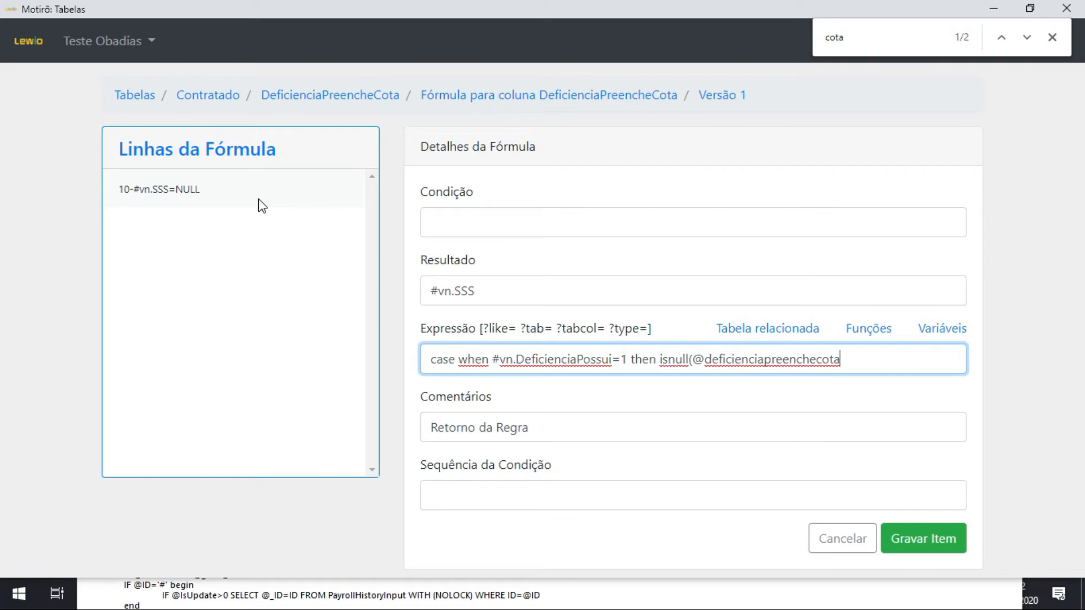
text(,0))
Finish the case expression with "else null end" and save the #vn.SSS line.
text(else null end)
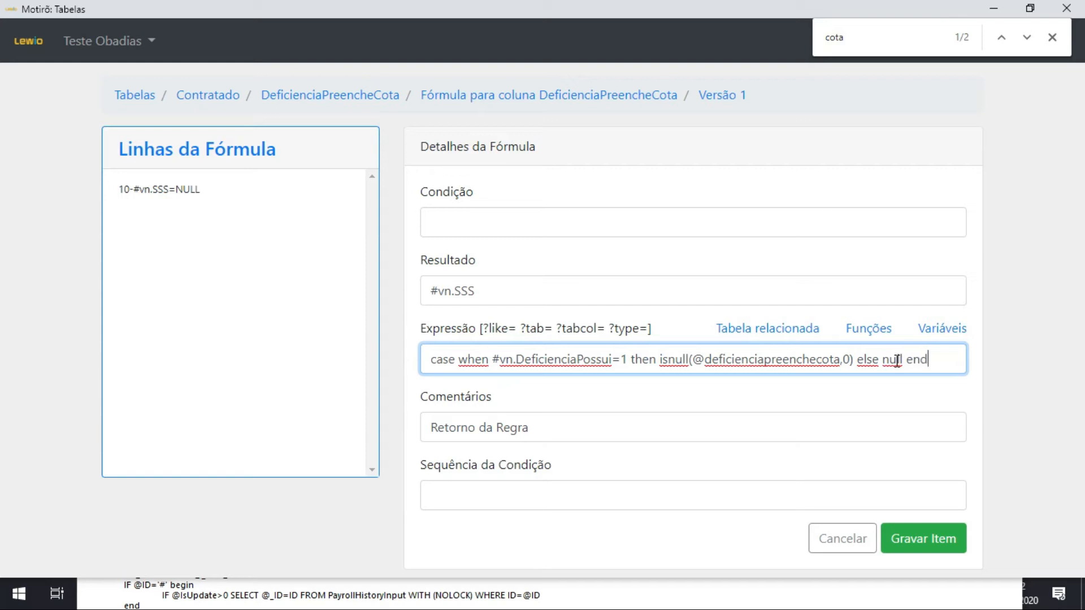
click(936, 538)
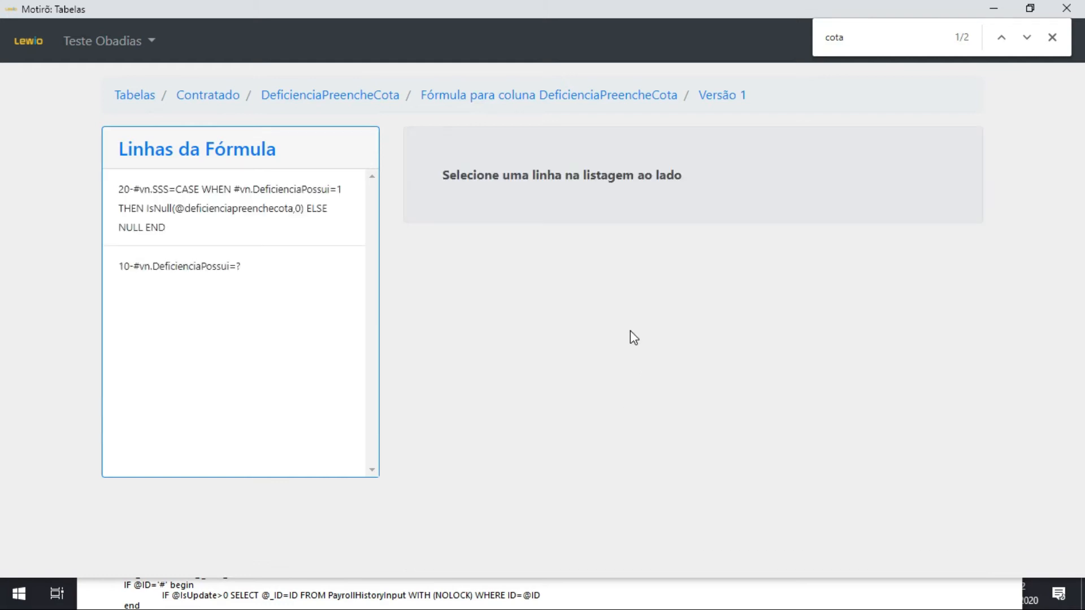
Edit the #vn.DeficienciaPossui line and insert the SELECT function template as its expression.
click(266, 269)
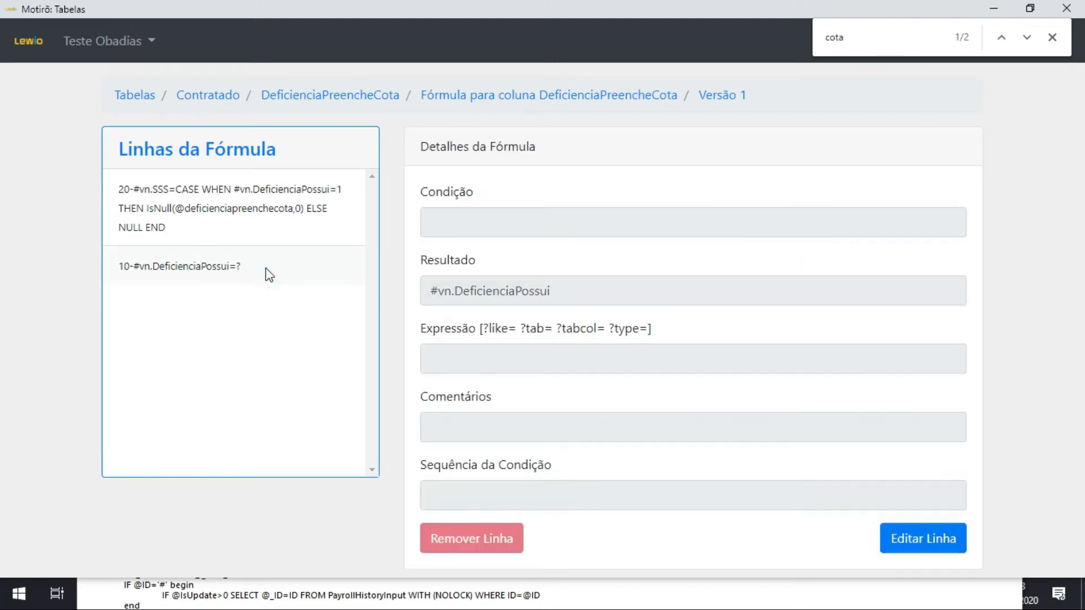
click(931, 538)
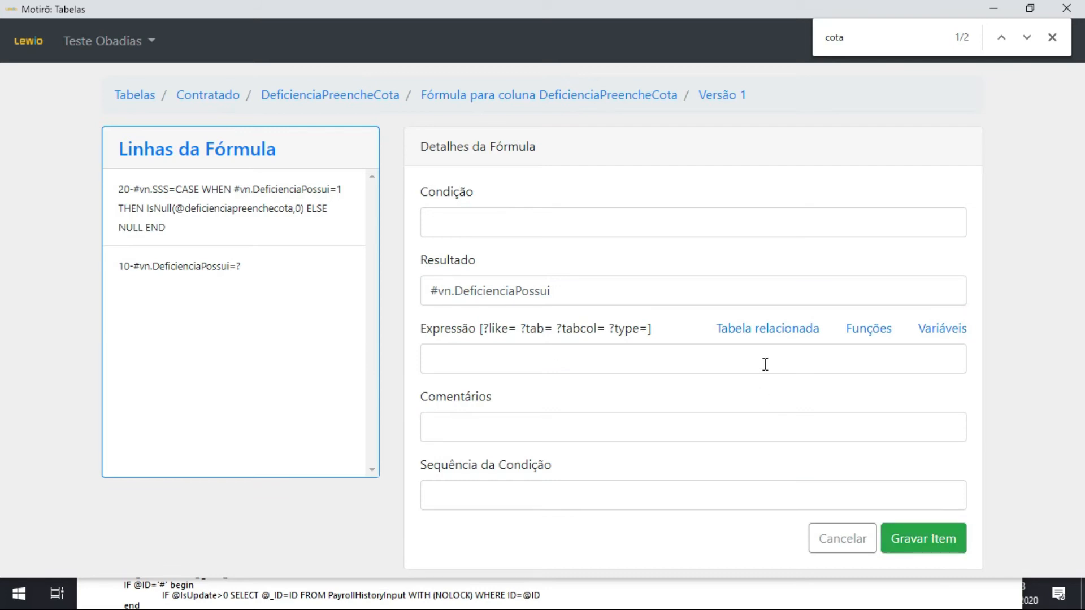
click(887, 337)
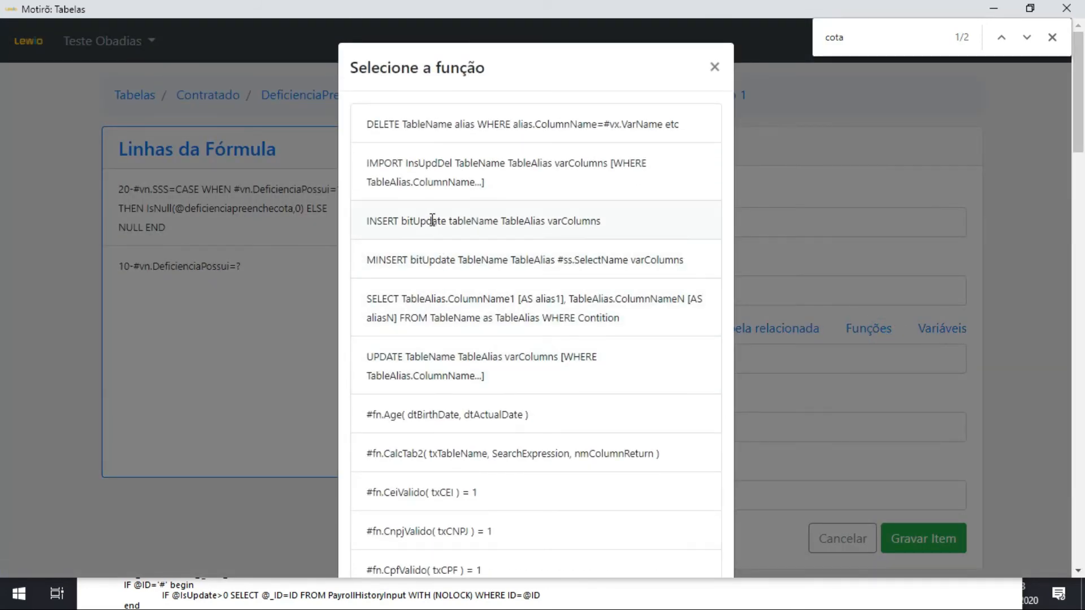
click(440, 315)
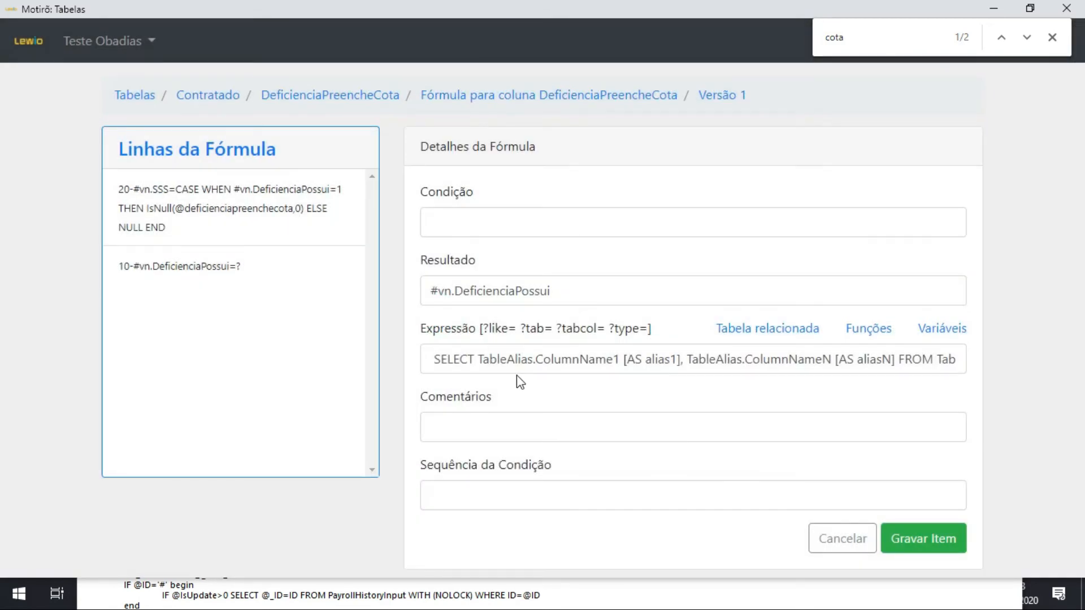
Set the source table of the SELECT expression to pessoa with the alias p.
click(532, 358)
key(Home)
key(ctrl+Right)
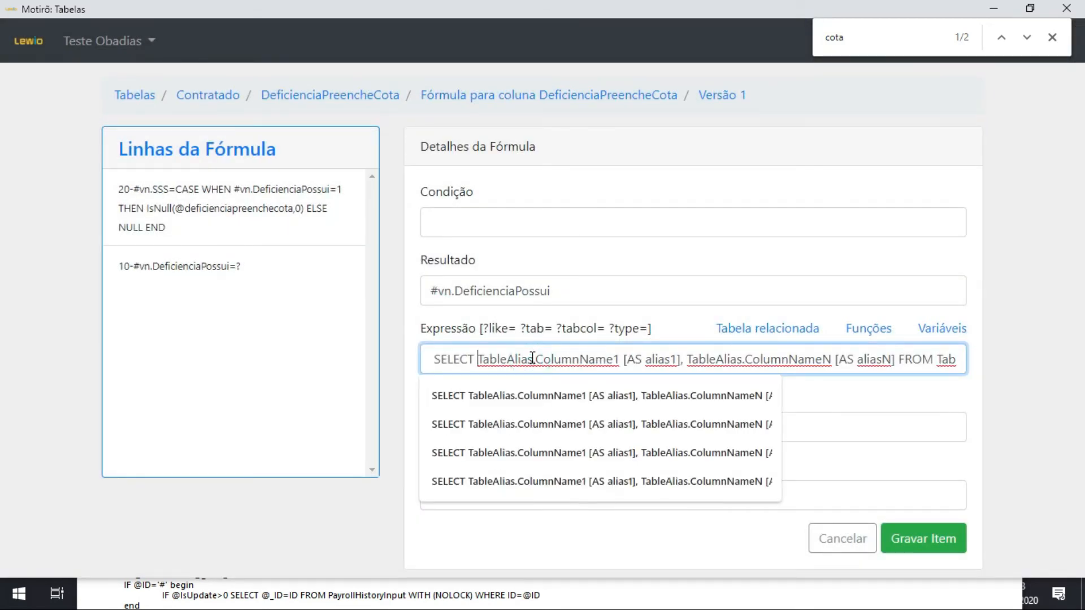
double_click(947, 359)
text(pessoa)
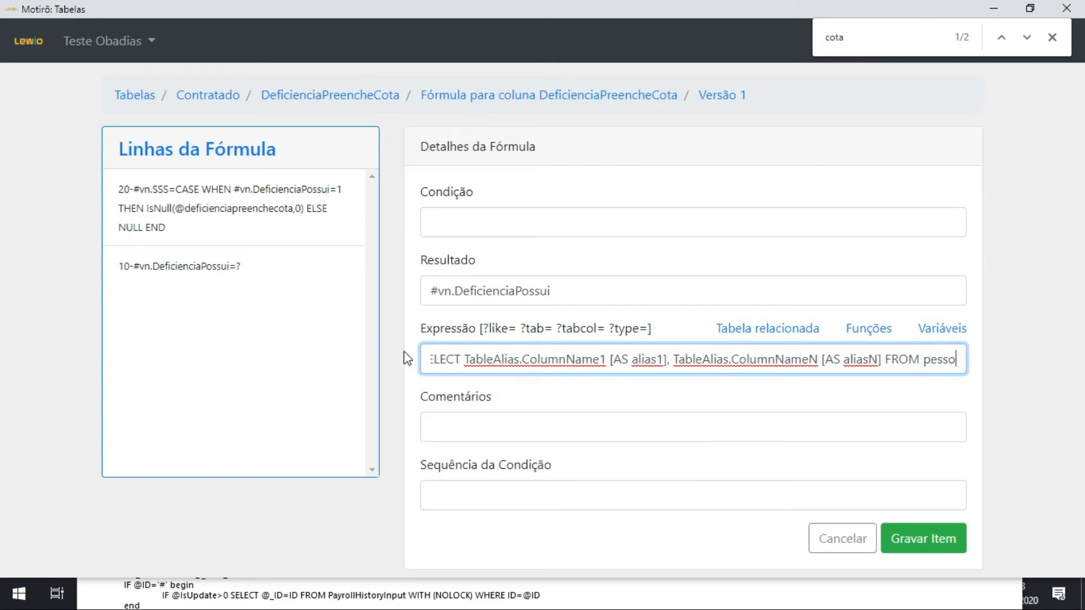
key(ctrl+Right)
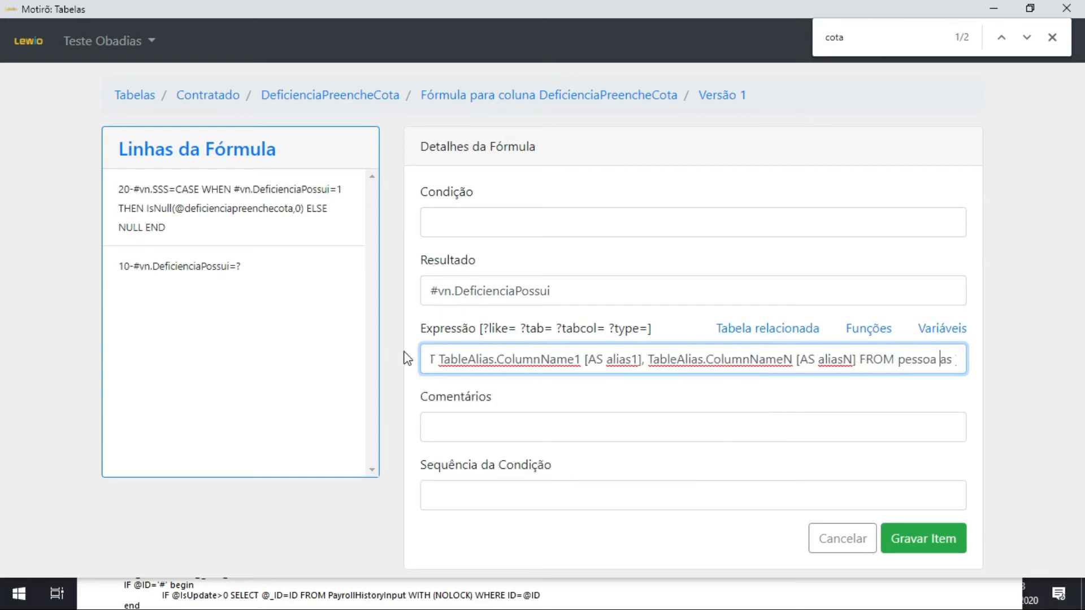
key(ctrl+shift+Right)
text(p WHERE ()
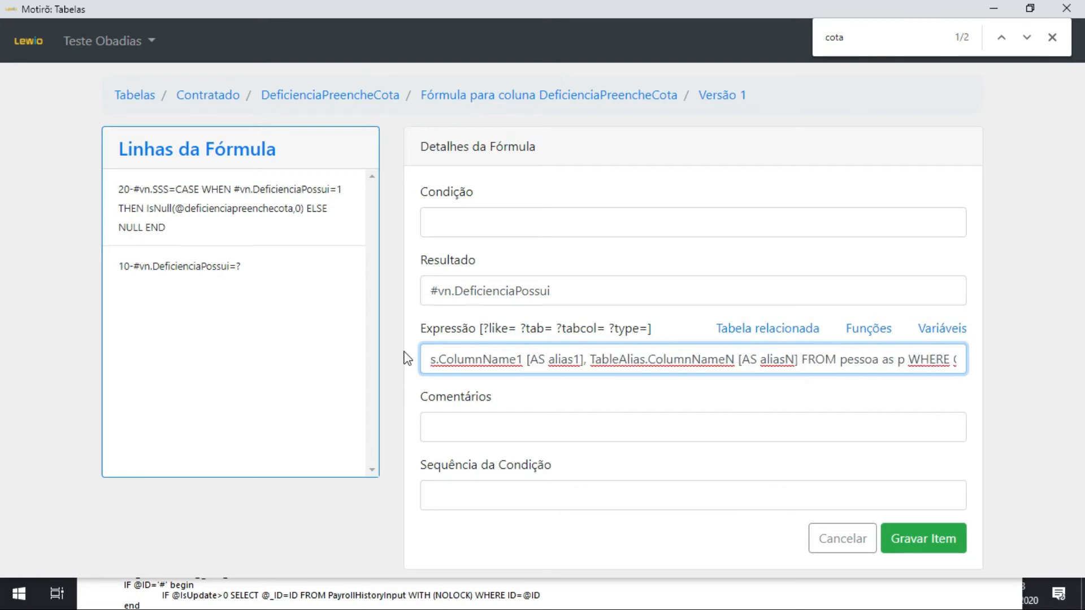
Replace the first column placeholder of the SELECT expression with p.dificienciapossui.
key(Home)
key(ctrl+Right)
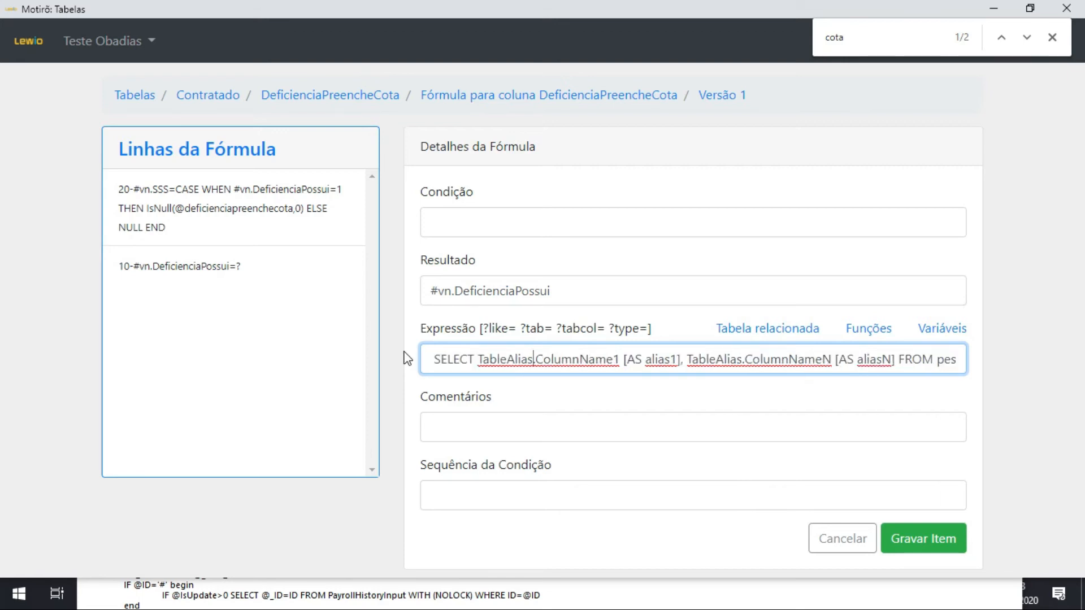
key(ctrl+shift+Right)
text(p.)
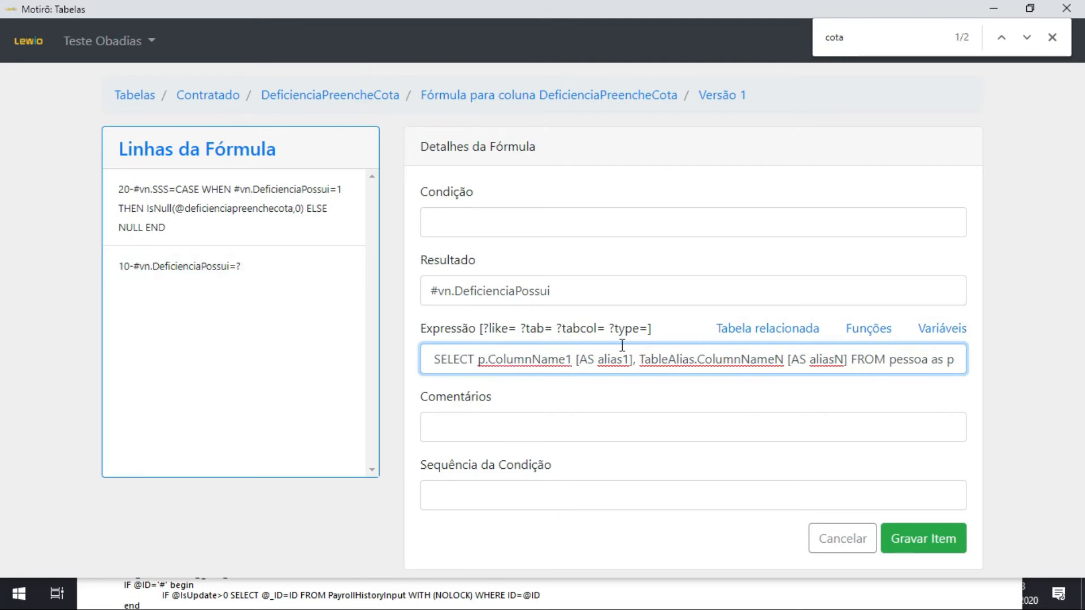
text(dificienciapossui)
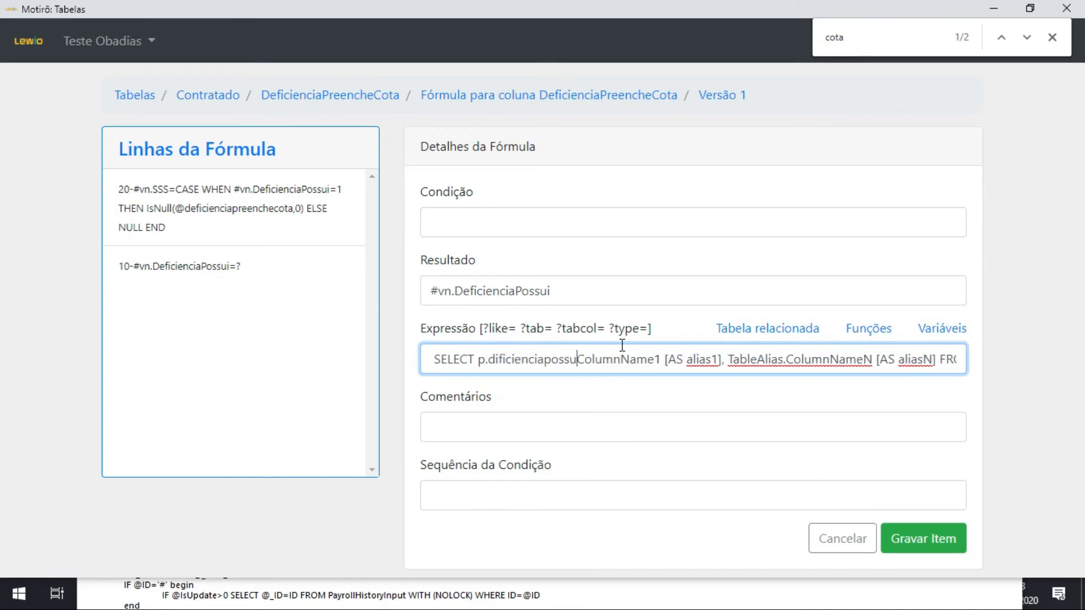
key(ctrl+shift+Right)
text(=)
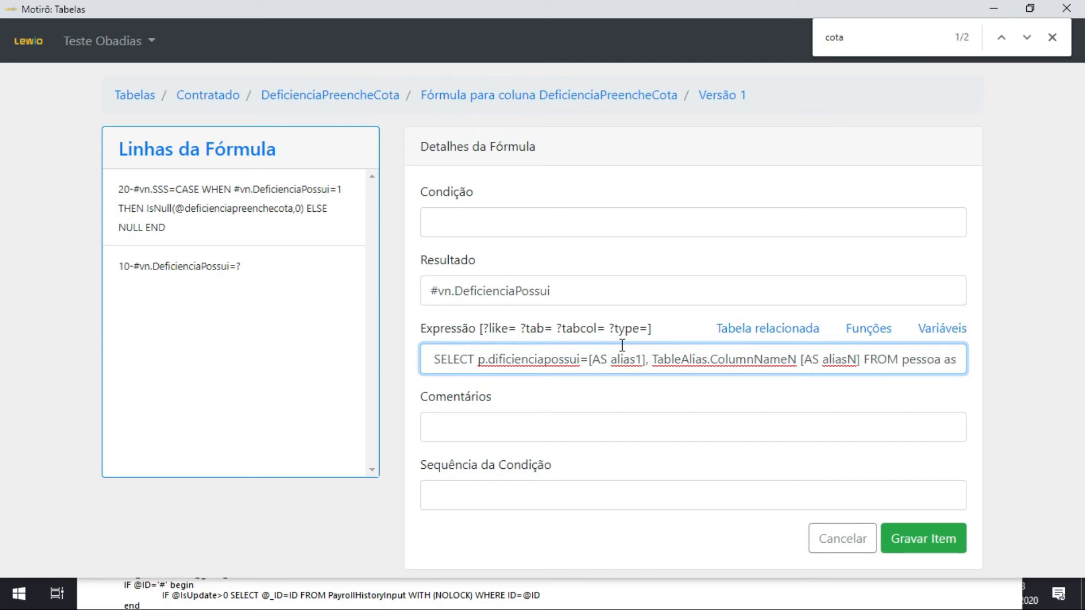
Remove the first alias placeholder and the second column placeholder with its alias from the SELECT expression.
key(BackSpace)
key(ctrl+shift+Right)
key(ctrl+shift+Right)
key(ctrl+shift+Right)
key(ctrl+shift+Right)
key(ctrl+shift+Right)
key(ctrl+shift+Right)
key(ctrl+shift+Right)
key(ctrl+shift+Right)
key(ctrl+shift+Right)
key(ctrl+shift+Right)
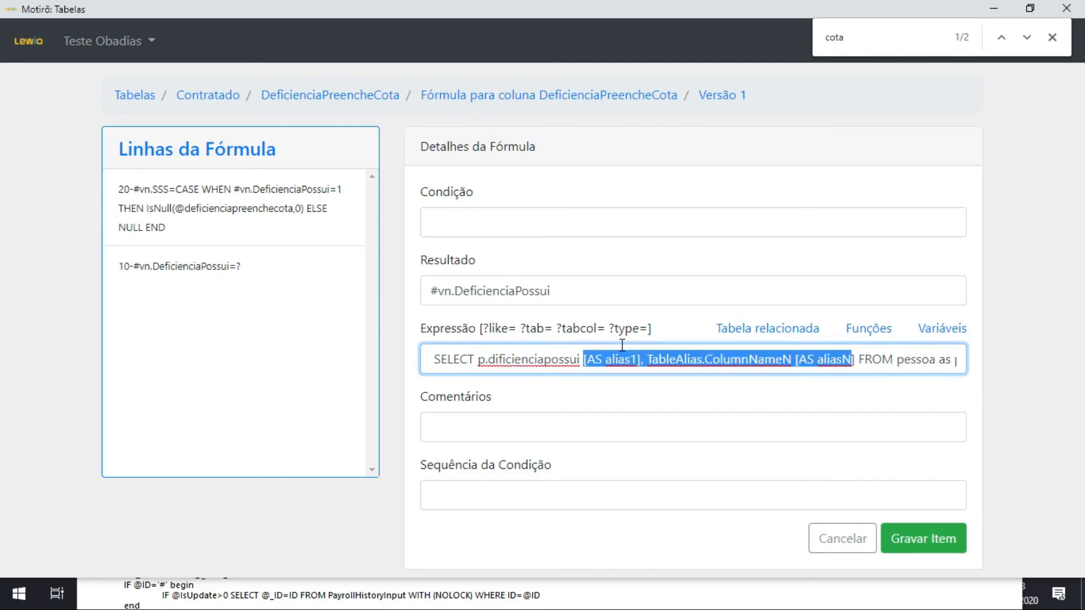
key(Delete)
Replace the WHERE condition placeholder with "p.id=".
key(ctrl+Right)
key(ctrl+Right)
key(ctrl+Right)
key(ctrl+Right)
key(ctrl+Left)
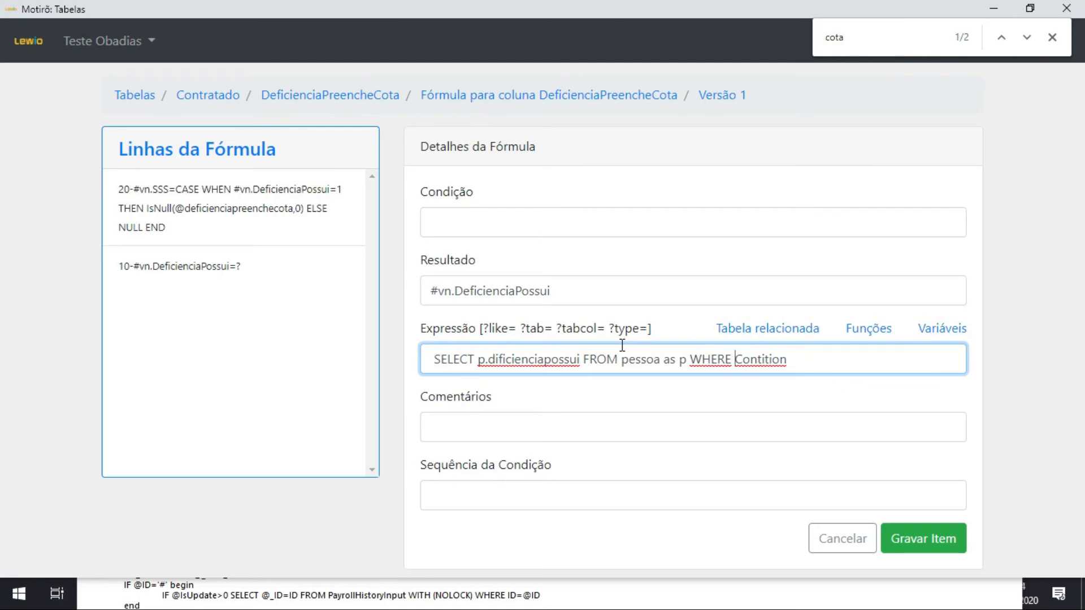
key(ctrl+shift+Right)
key(BackSpace)
text(p.id= ?like)
key(ctrl+shift+Left)
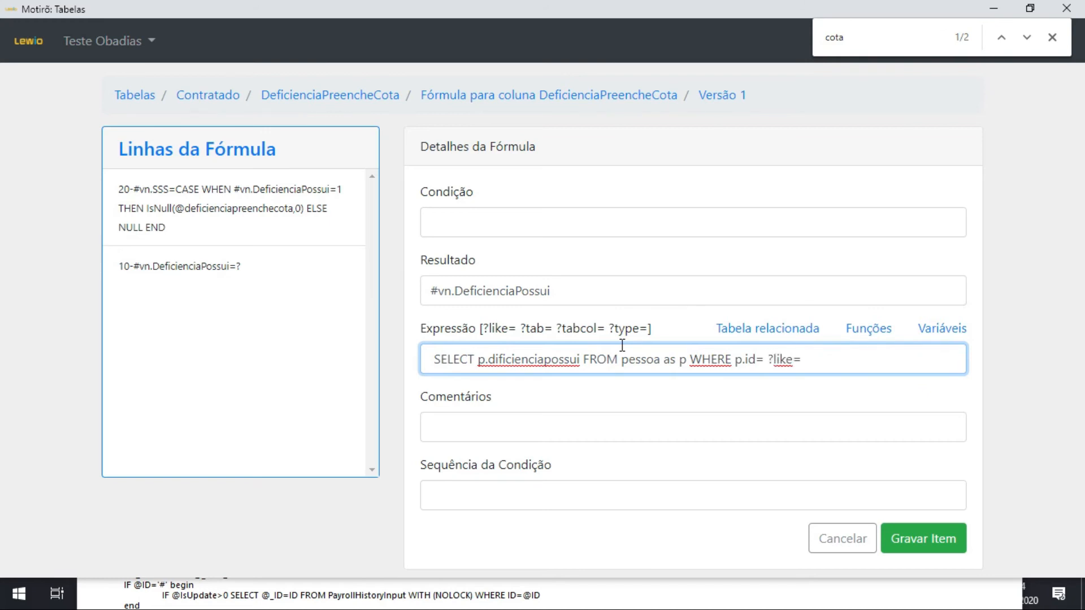
key(BackSpace)
click(943, 332)
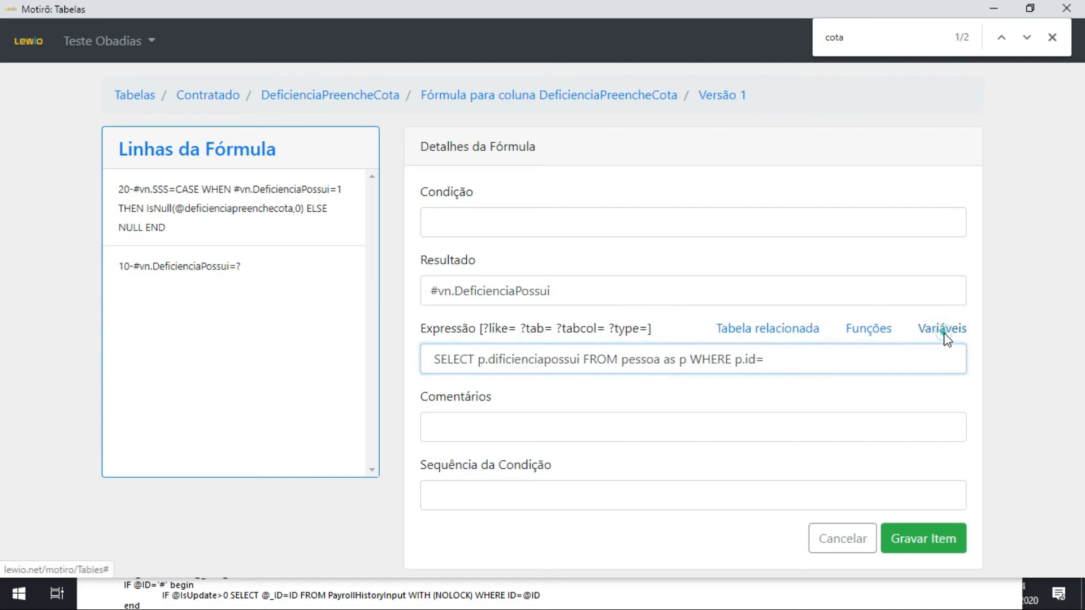
scroll(642, 162, down, 1)
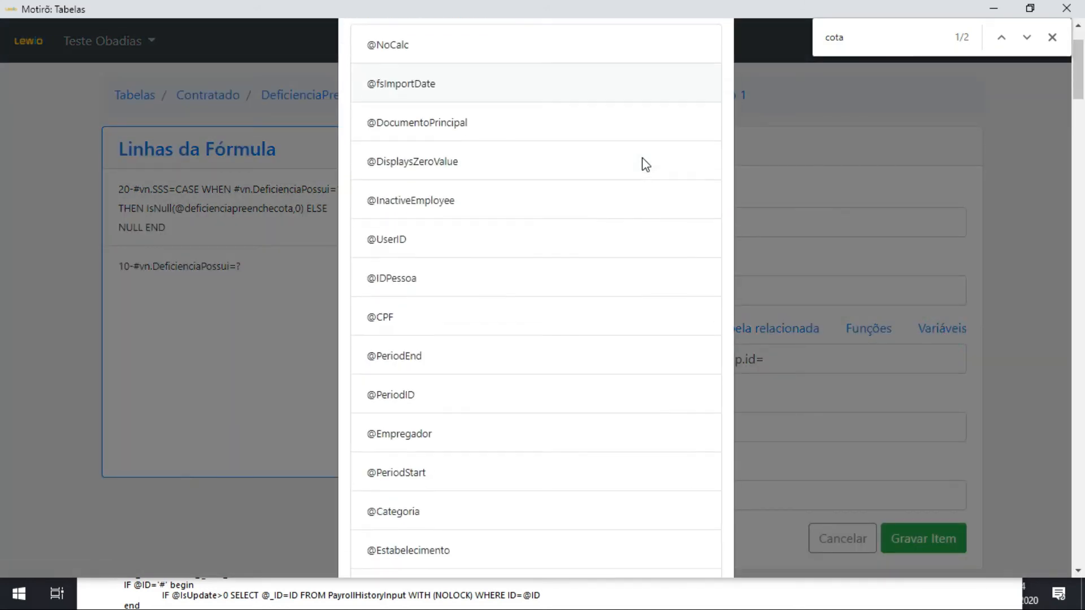
click(398, 280)
click(890, 359)
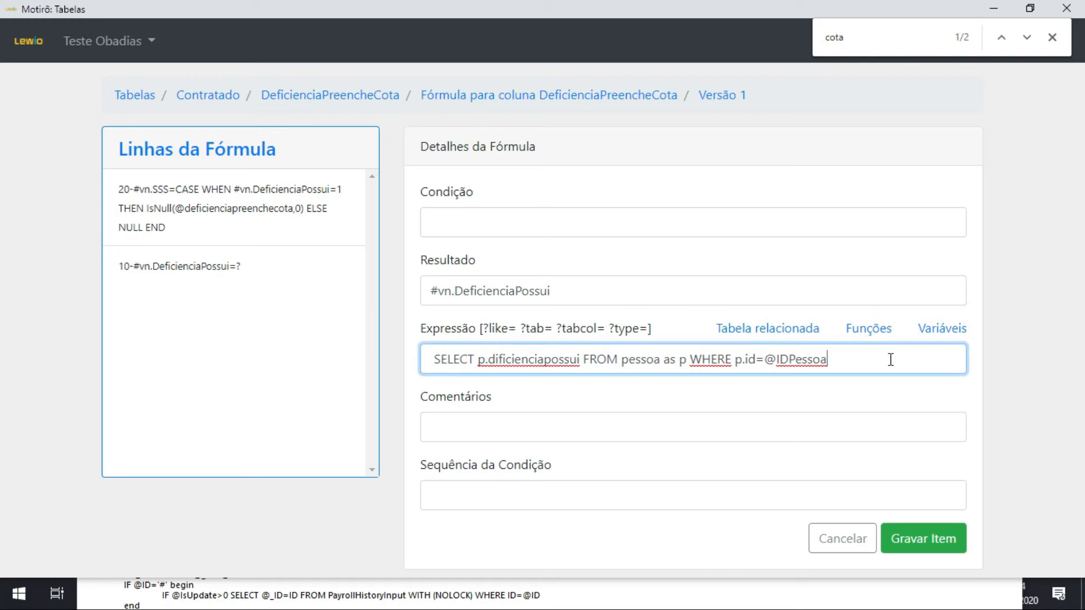
Wrap the selected column p.dificienciapossui in isnull with a fallback of 0.
key(Home)
key(ctrl+Right)
key(ctrl+Right)
key(ctrl+Right)
key(ctrl+Left)
key(ctrl+Left)
text(isnull()
key(Right)
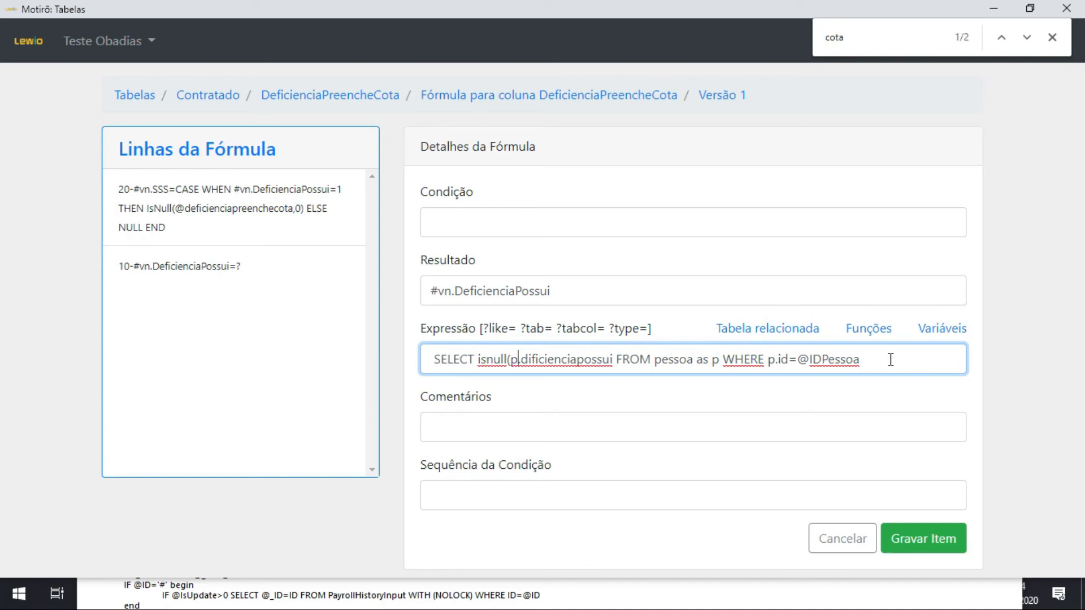
text(,0))
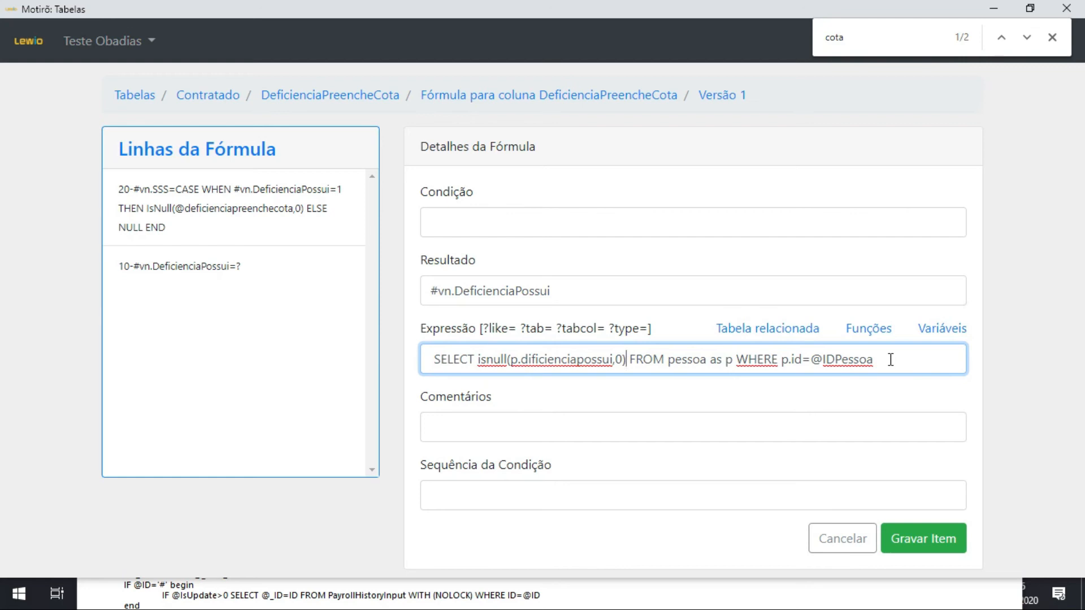
Enter the comment "Verifica se o trabalhador possui deficiência" and try to save the #vn.DeficienciaPossui line.
click(570, 429)
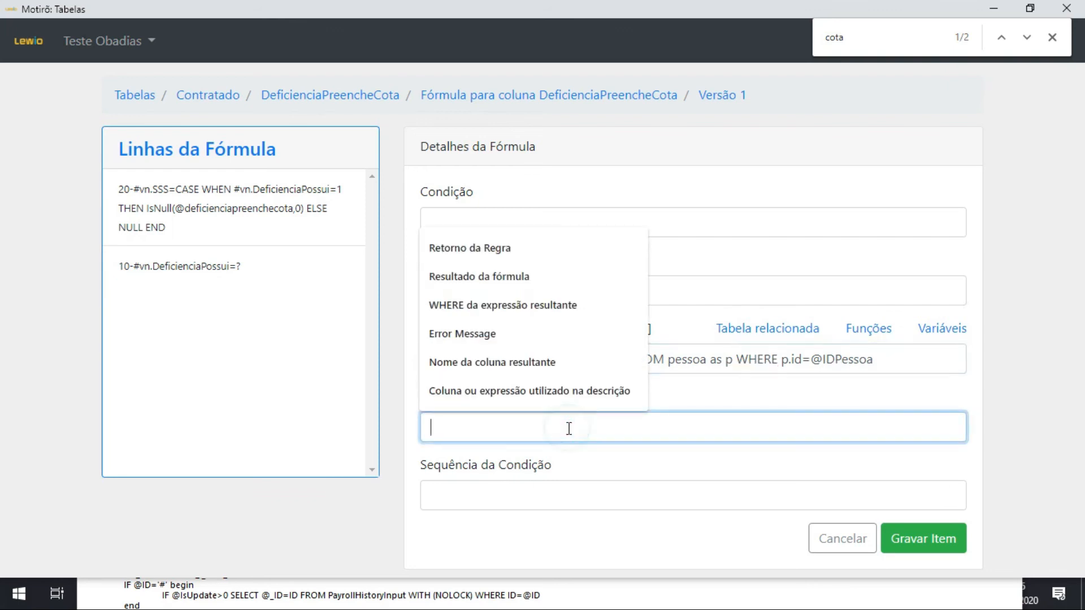
text(Recupera )
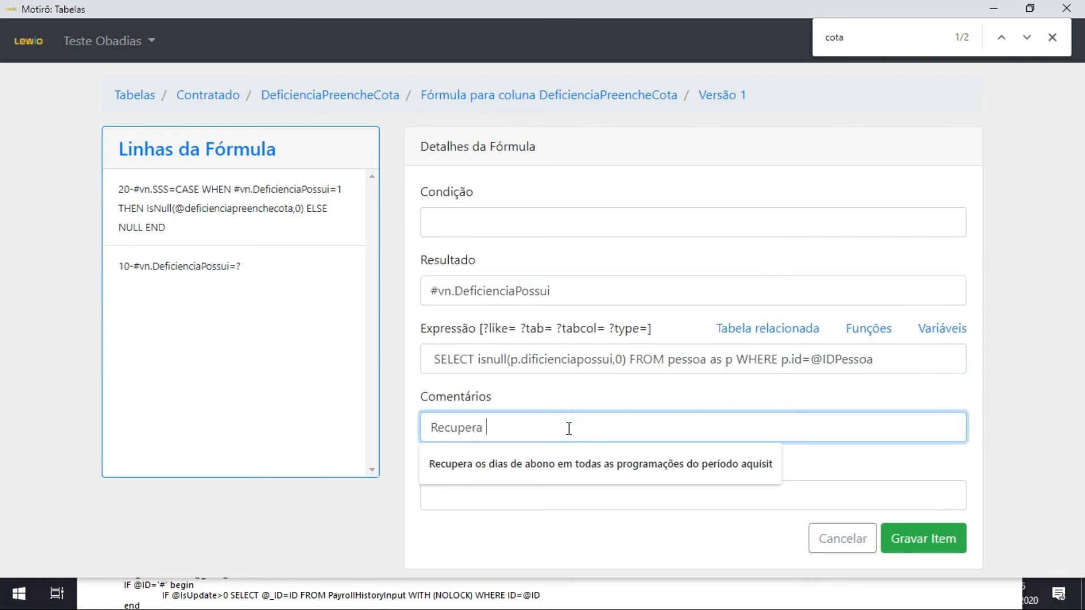
text(a infomração)
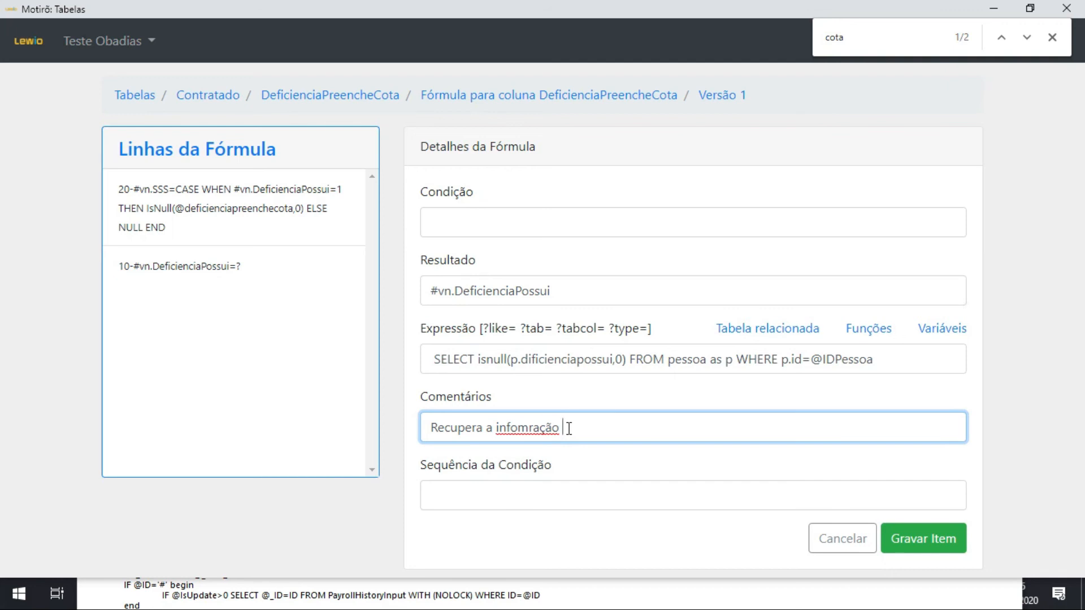
key(ctrl+a)
text(Verifica)
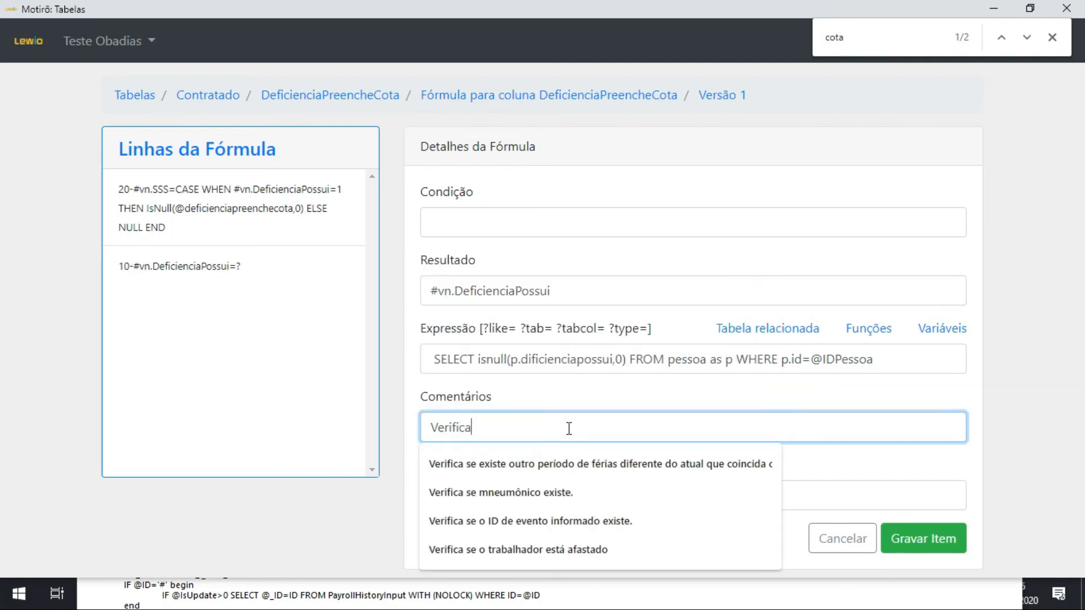
text( se o )
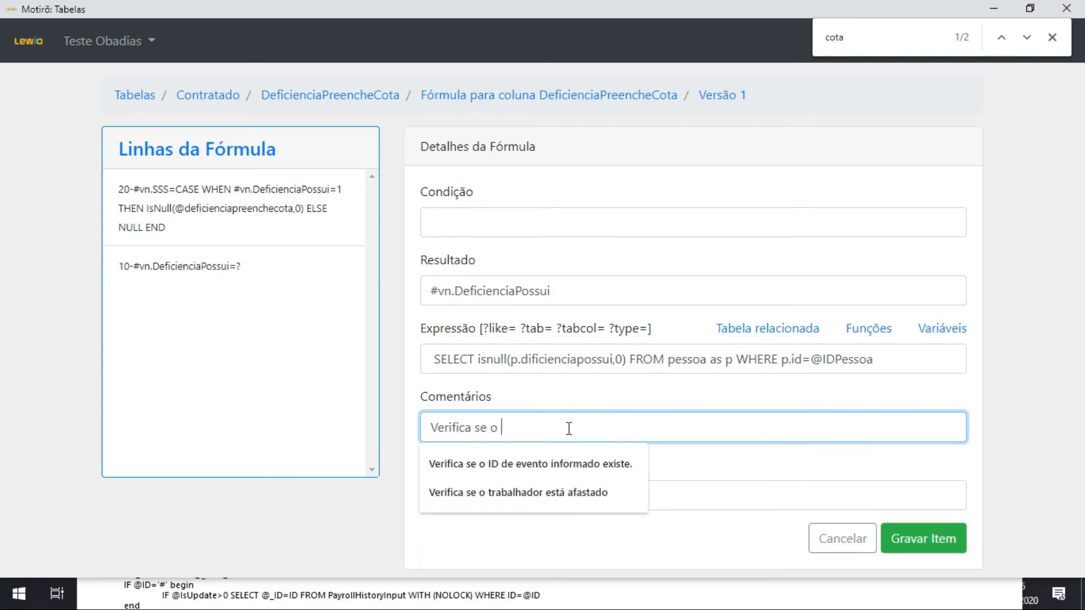
text(trabalhador po)
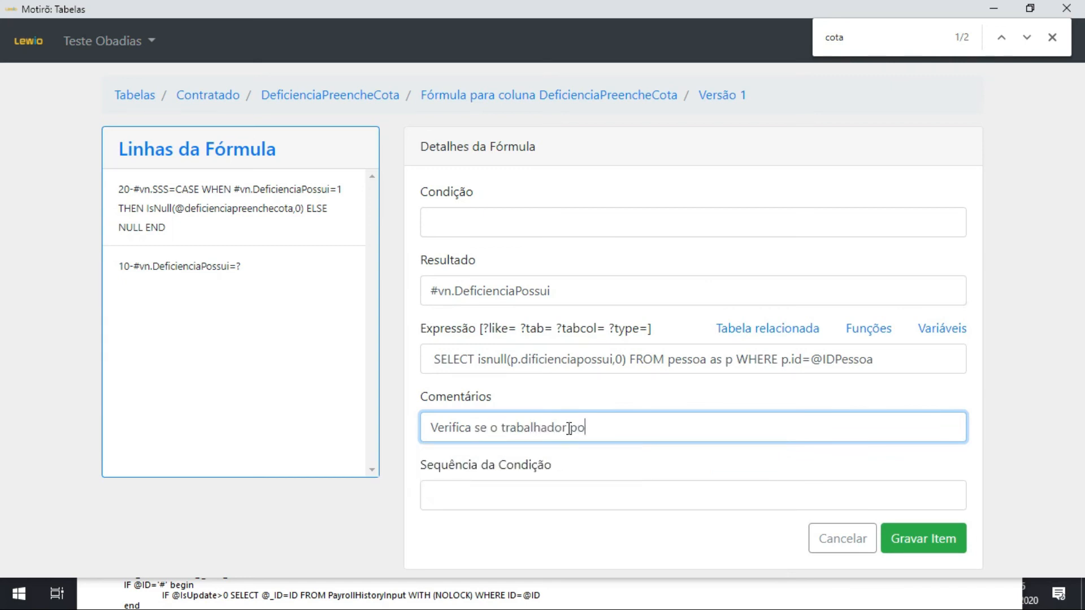
text(ssui deficiência)
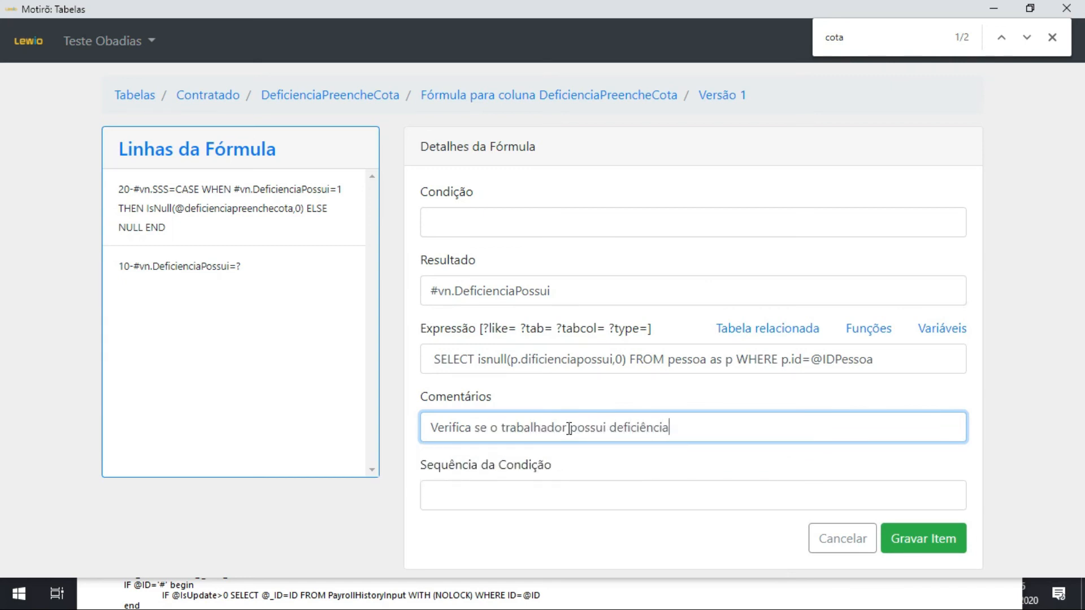
click(941, 544)
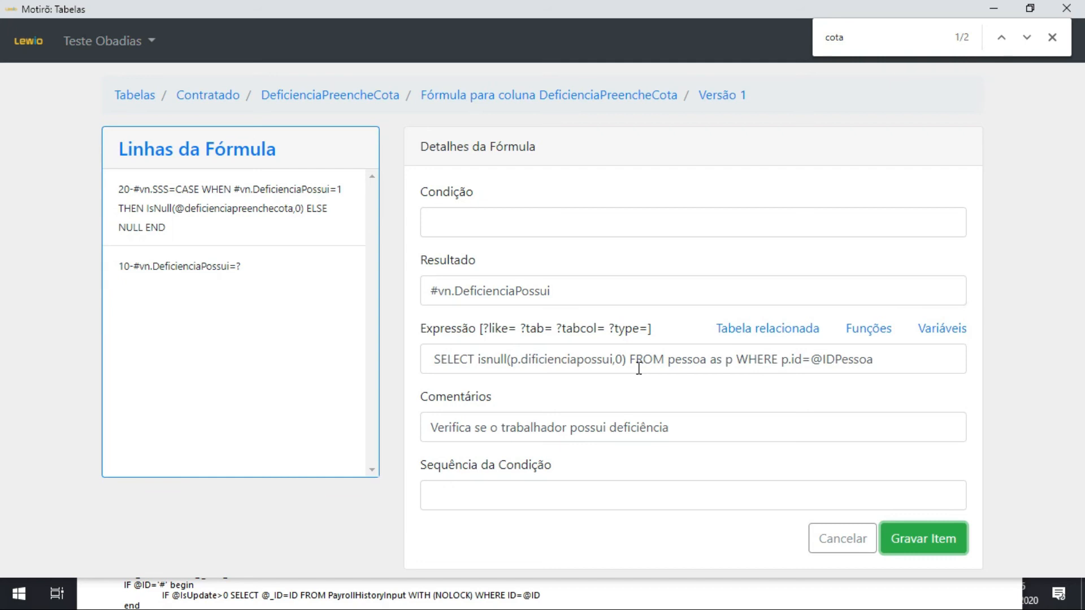
Correct the column name in the expression to p.deficienciapossui and save the line.
mouse_move(889, 102)
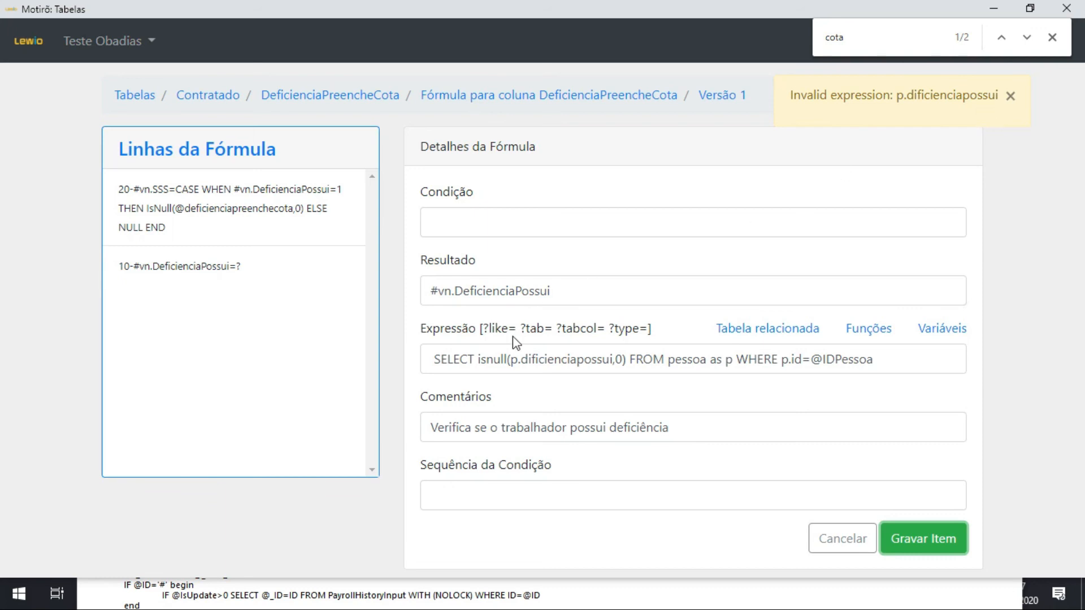
click(528, 359)
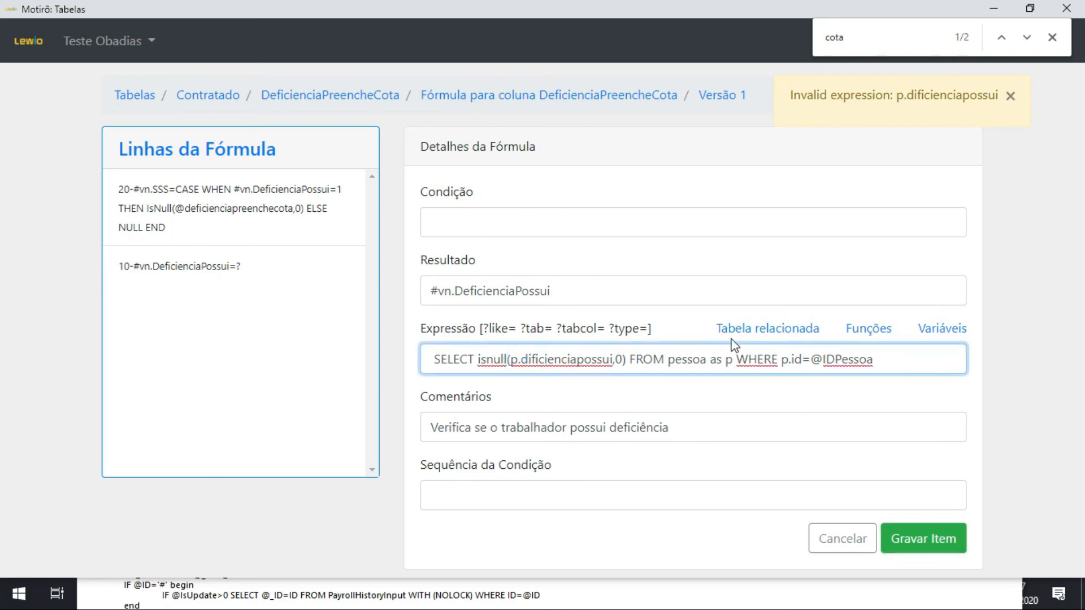
key(Delete)
text(e)
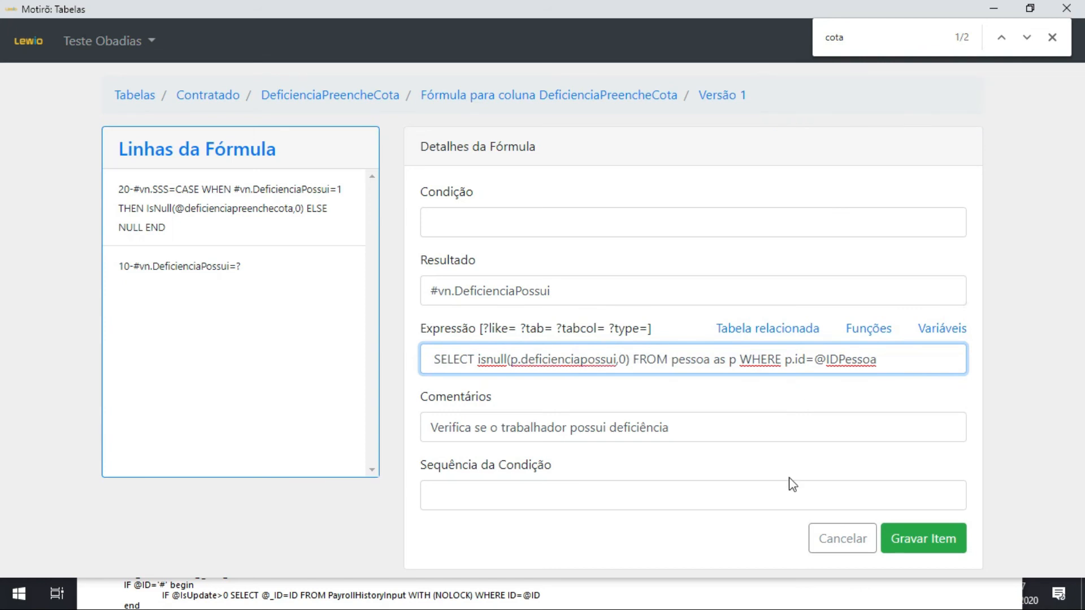
click(922, 538)
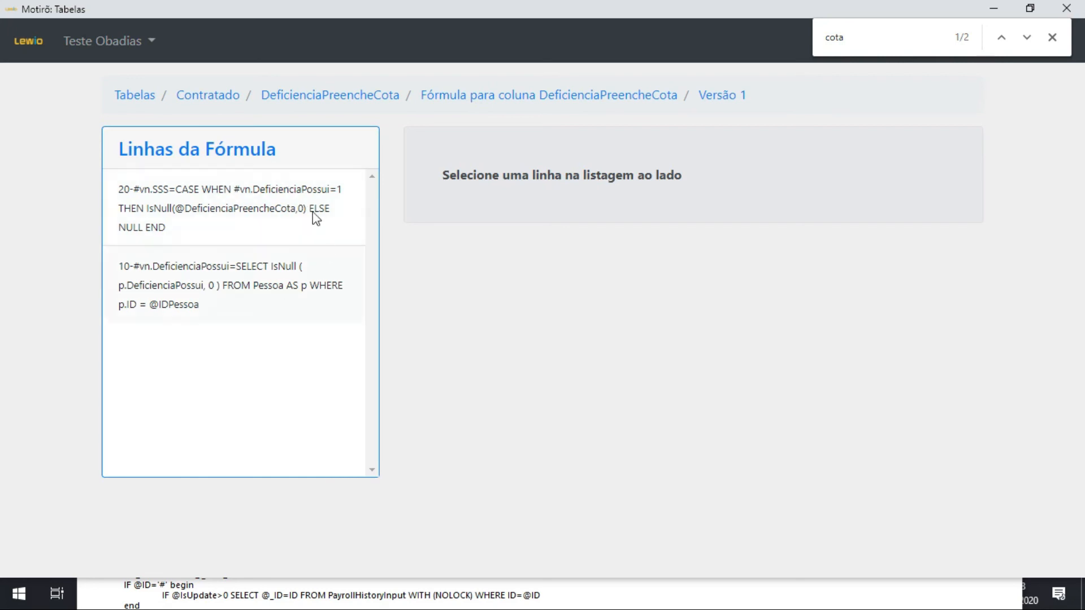
Return to the version list of the DeficienciaPreencheCota column formula.
click(658, 97)
click(468, 273)
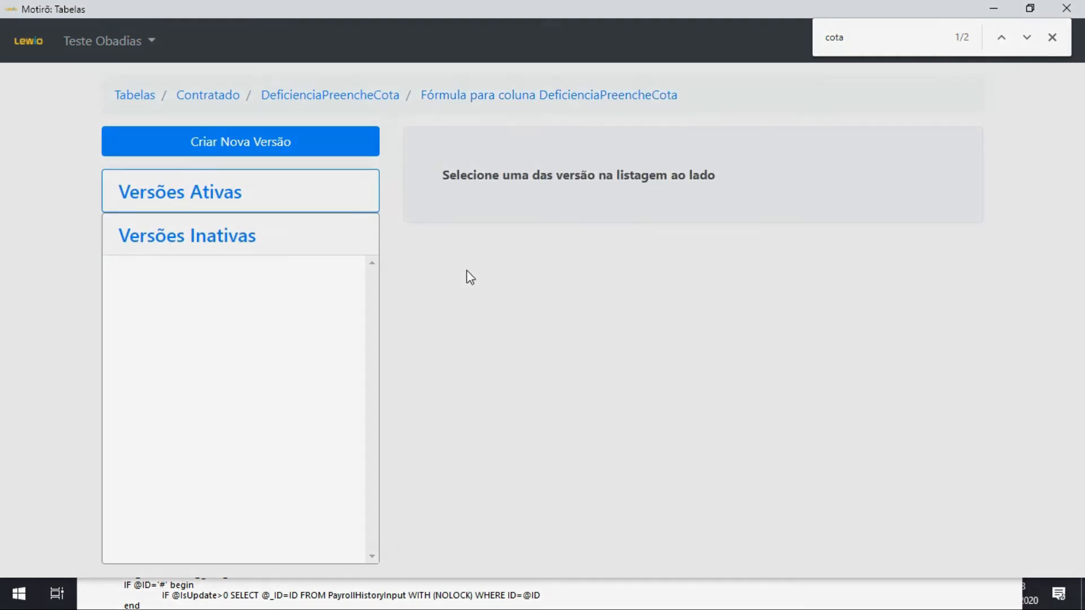